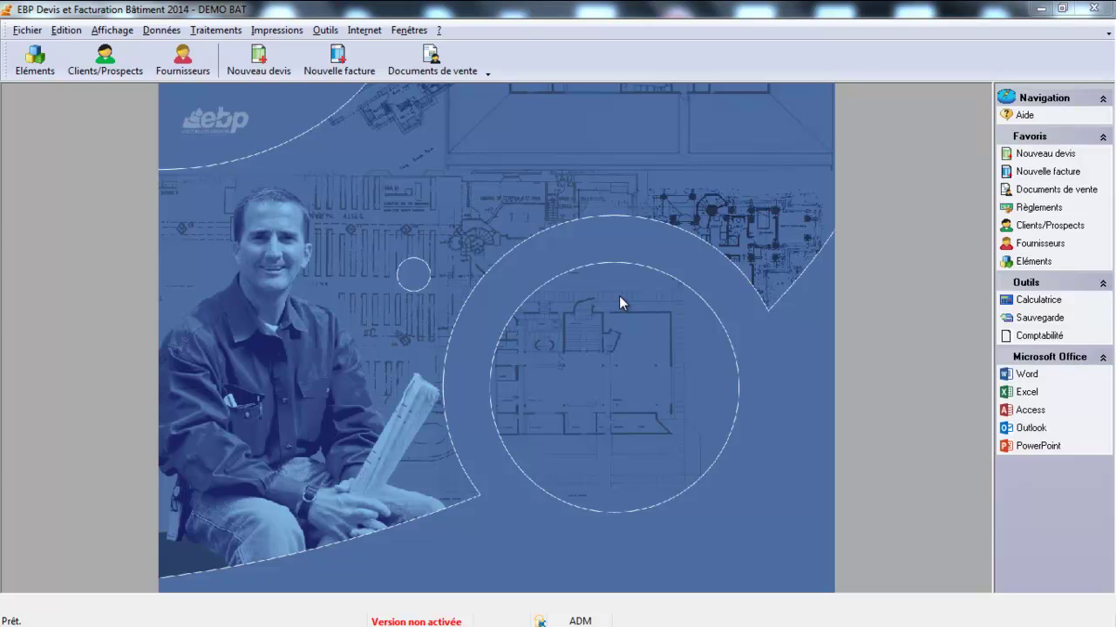
Add a bank with code BP and label "banque populaire", and mark it as the main bank.
{"action": "left_click", "coordinate": [160, 33]}
{"action": "mouse_move", "coordinate": [165, 154]}
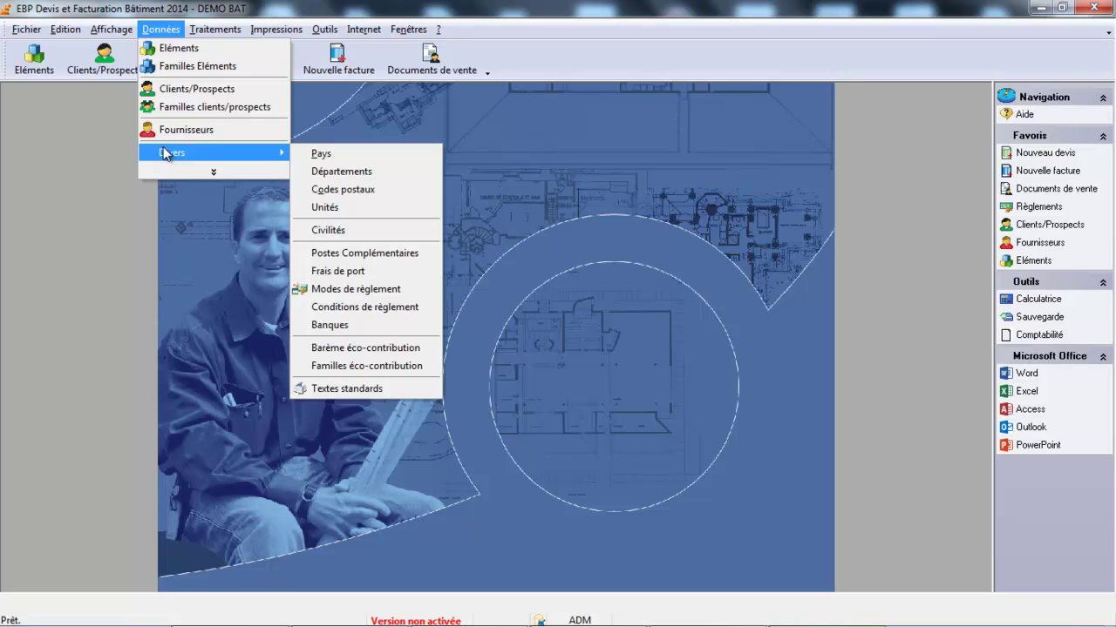
{"action": "left_click", "coordinate": [346, 328]}
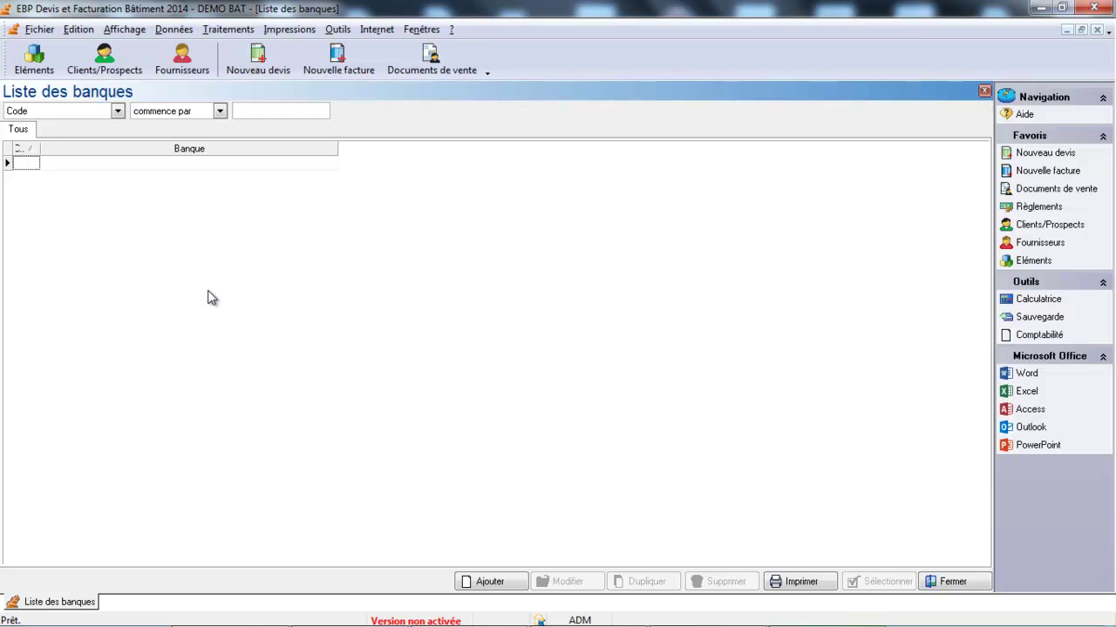
{"action": "left_click", "coordinate": [486, 582]}
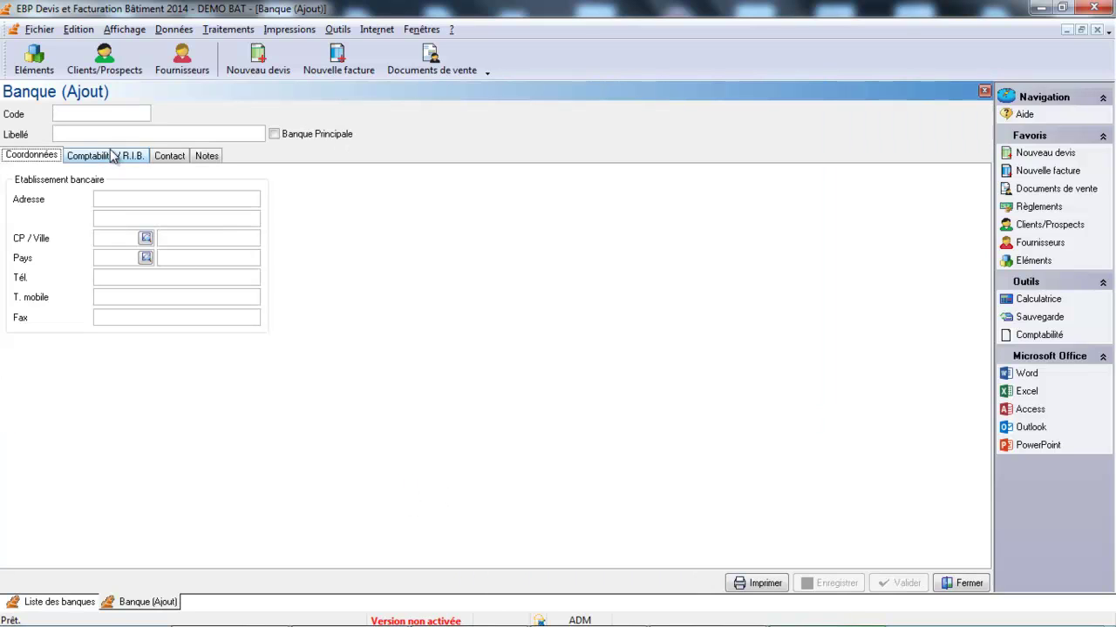
{"action": "left_click", "coordinate": [119, 113]}
{"action": "type", "text": "BP"}
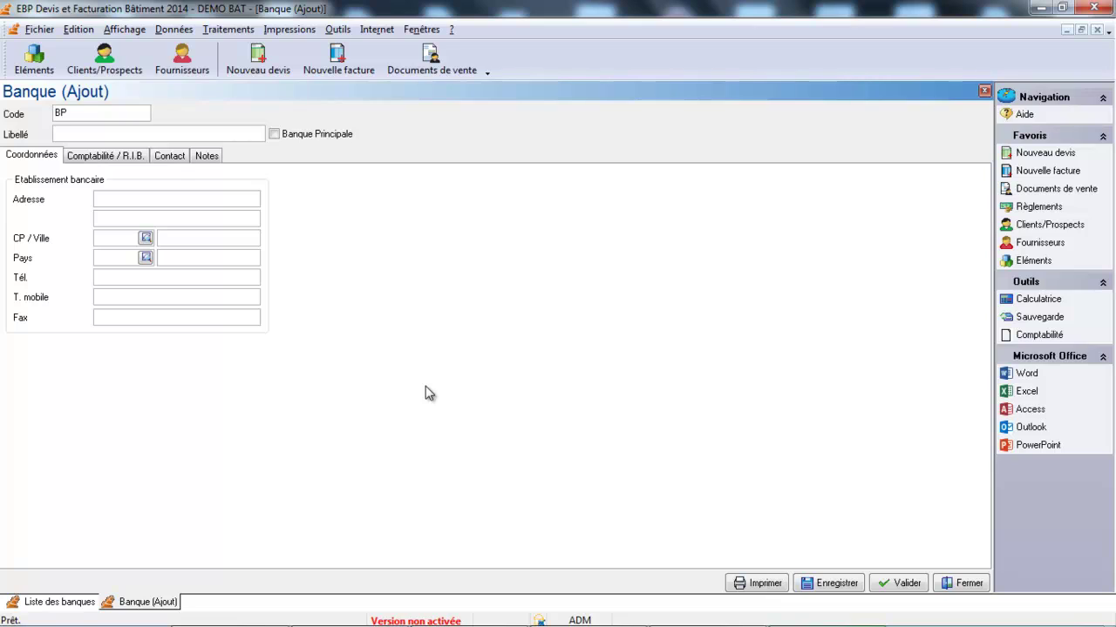
{"action": "key", "text": "Tab"}
{"action": "type", "text": "banque populaire"}
{"action": "key", "text": "Tab"}
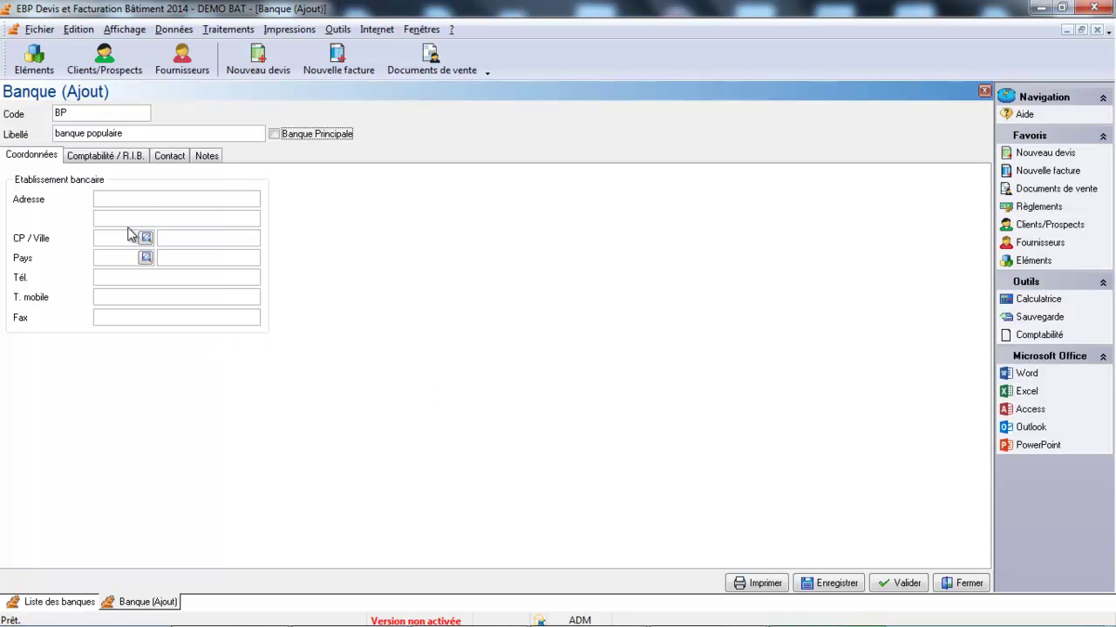
{"action": "left_click", "coordinate": [274, 135]}
Set the new bank's journal to BP and its accounting account to 512100, and validate the record.
{"action": "left_click", "coordinate": [108, 160]}
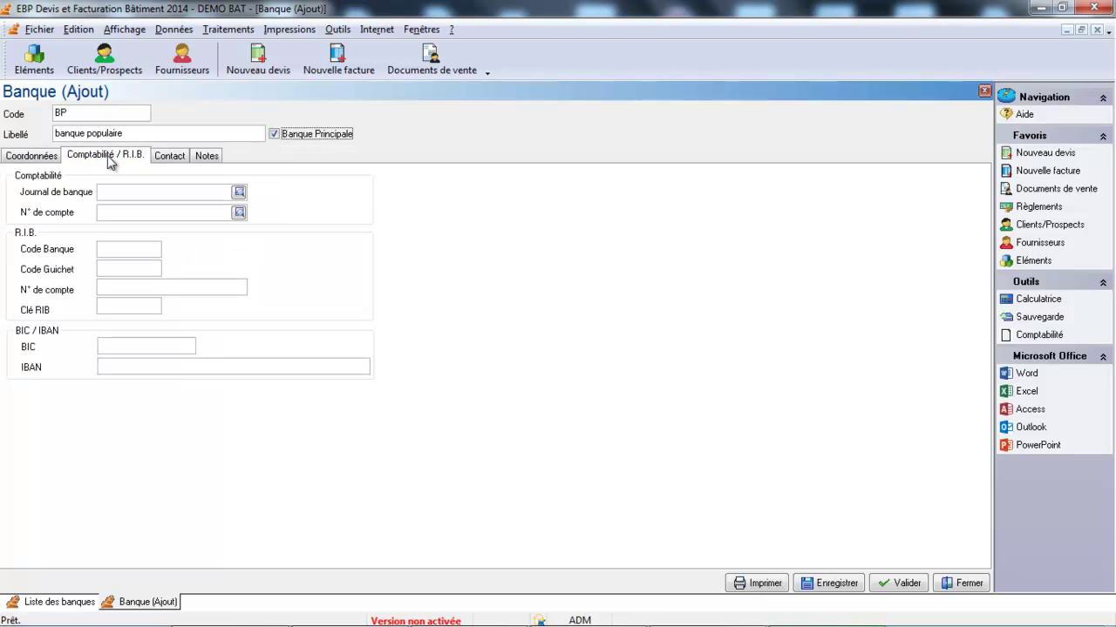
{"action": "left_click", "coordinate": [169, 191]}
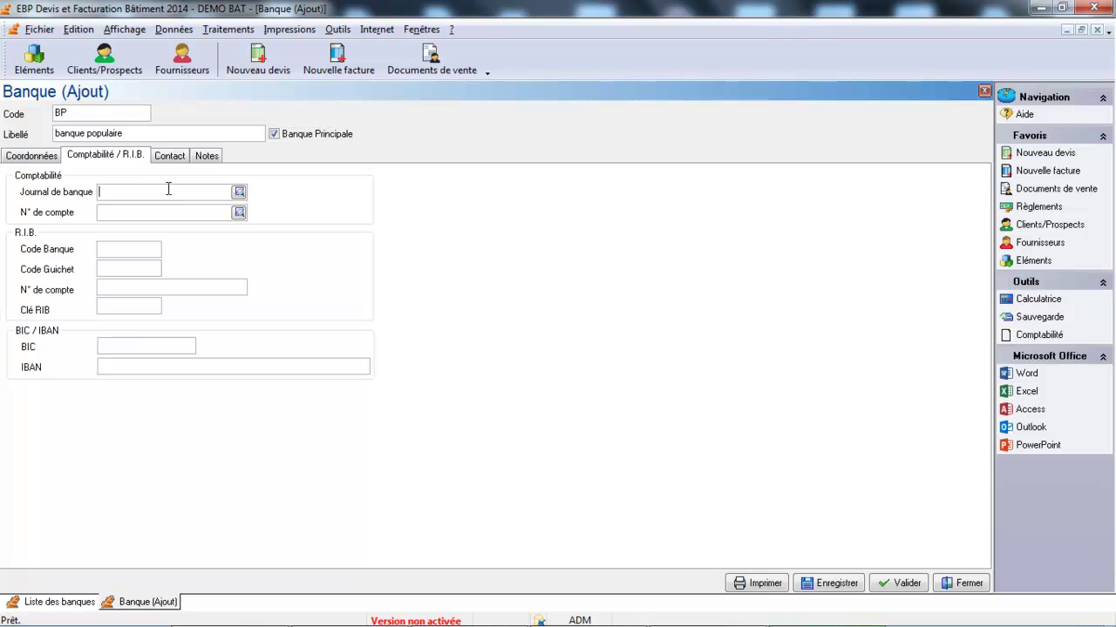
{"action": "left_click", "coordinate": [244, 194]}
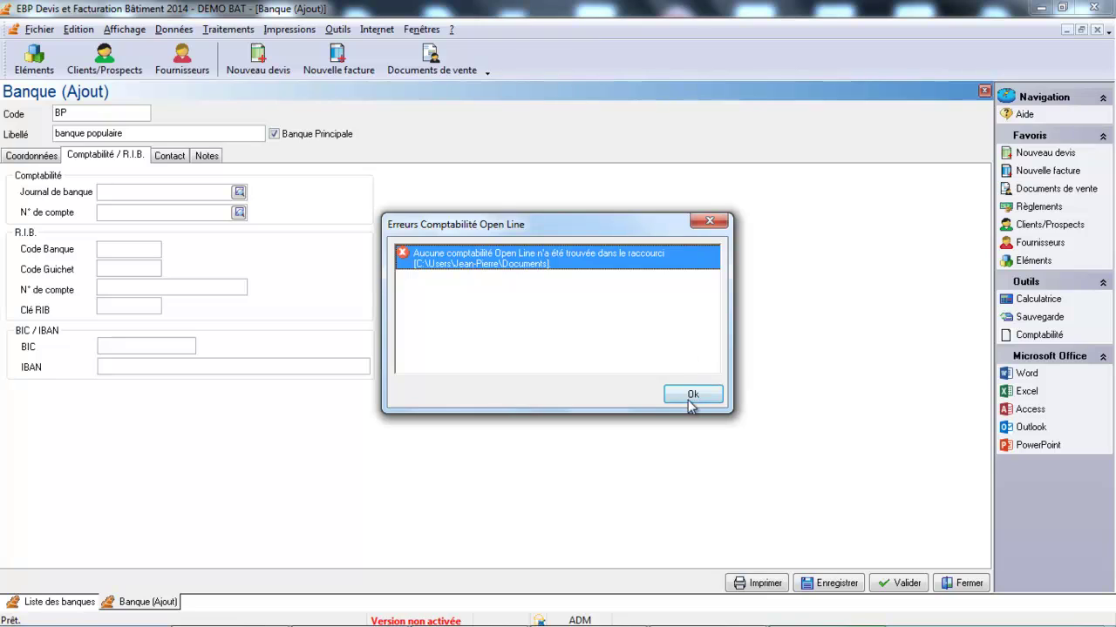
{"action": "left_click", "coordinate": [691, 395]}
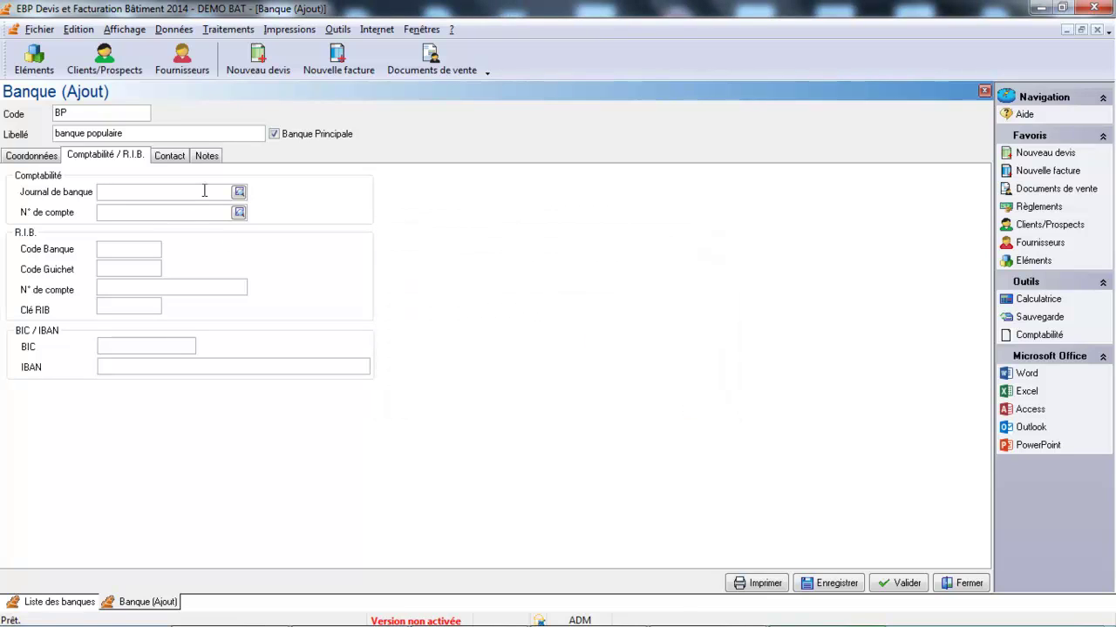
{"action": "type", "text": "bp"}
{"action": "key", "text": "BackSpace"}
{"action": "key", "text": "BackSpace"}
{"action": "type", "text": "BP512100"}
{"action": "left_click", "coordinate": [150, 245]}
{"action": "left_click", "coordinate": [888, 584]}
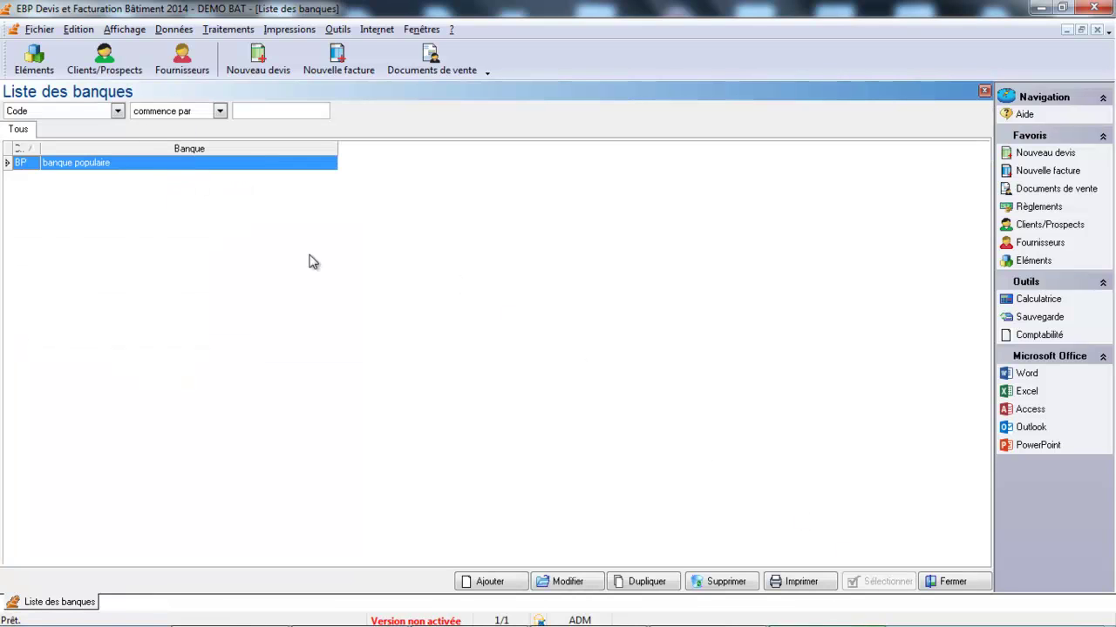
Add a second bank with code SG and label "Société génerale".
{"action": "left_click", "coordinate": [490, 581]}
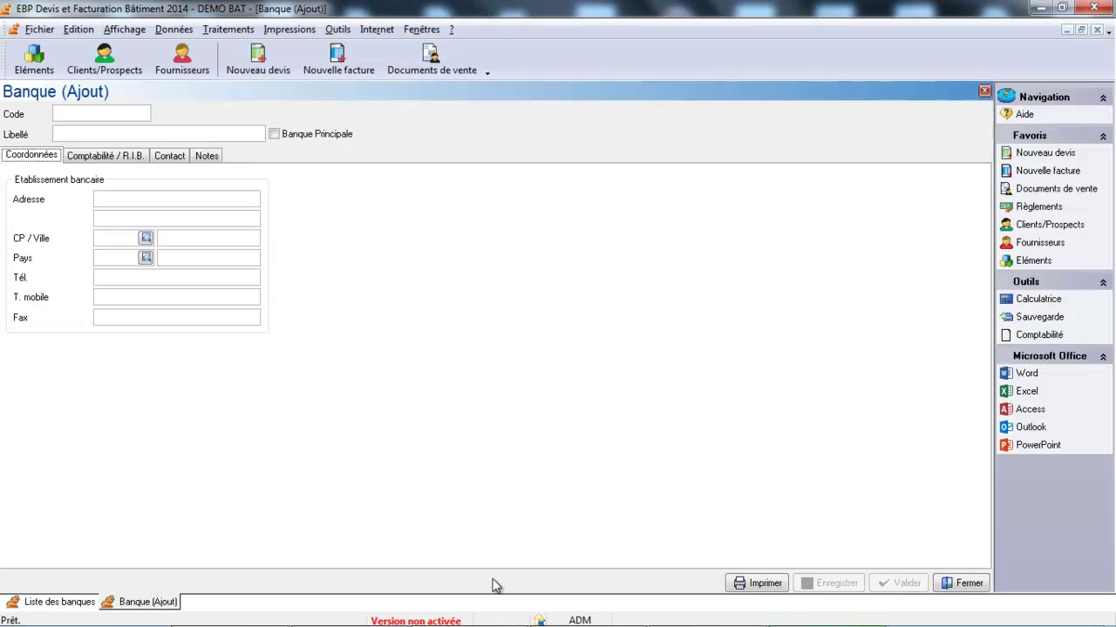
{"action": "left_click", "coordinate": [105, 112]}
{"action": "type", "text": "SG"}
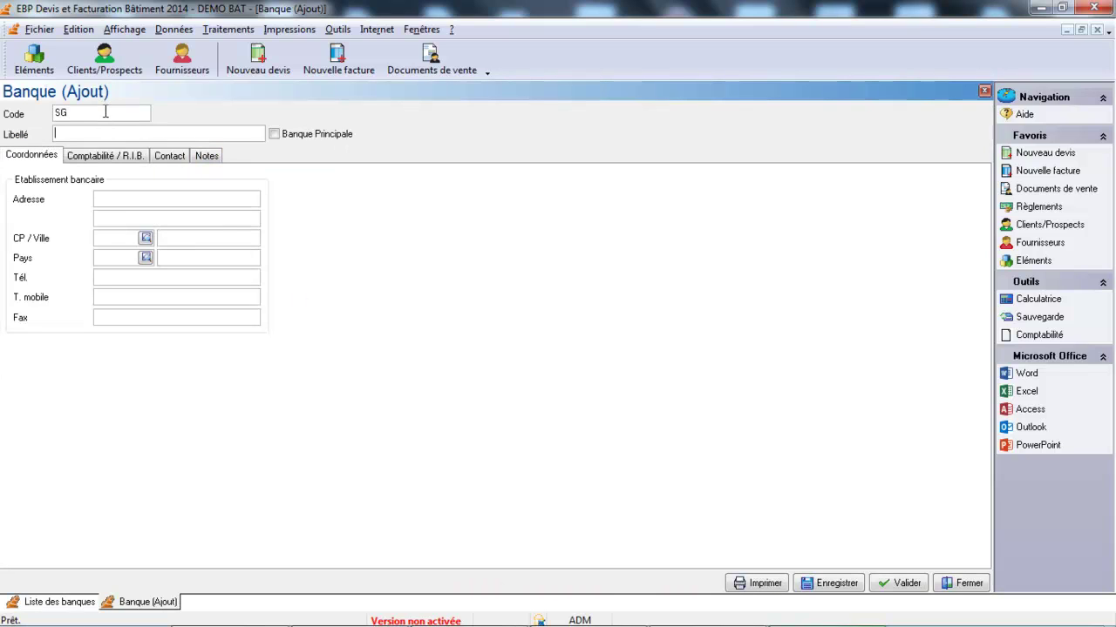
{"action": "type", "text": "Société génrale"}
{"action": "key", "text": "BackSpace"}
{"action": "key", "text": "BackSpace"}
{"action": "key", "text": "BackSpace"}
{"action": "key", "text": "BackSpace"}
{"action": "type", "text": "erale"}
{"action": "key", "text": "Tab"}
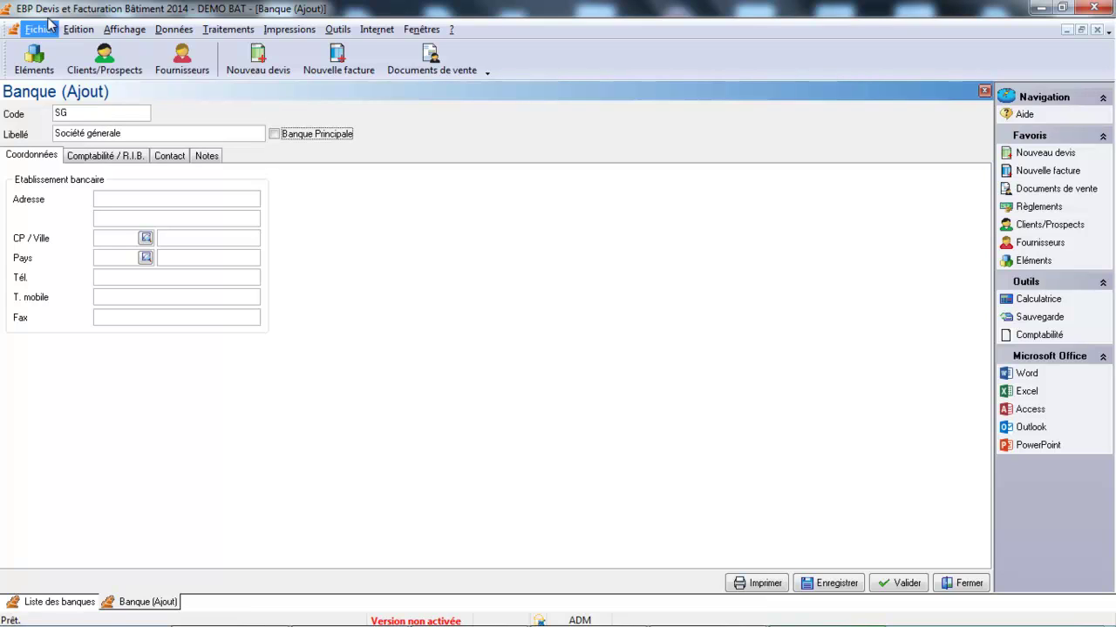
Set the second bank's journal to SG and its accounting account to 512200, and validate the record.
{"action": "left_click", "coordinate": [109, 156]}
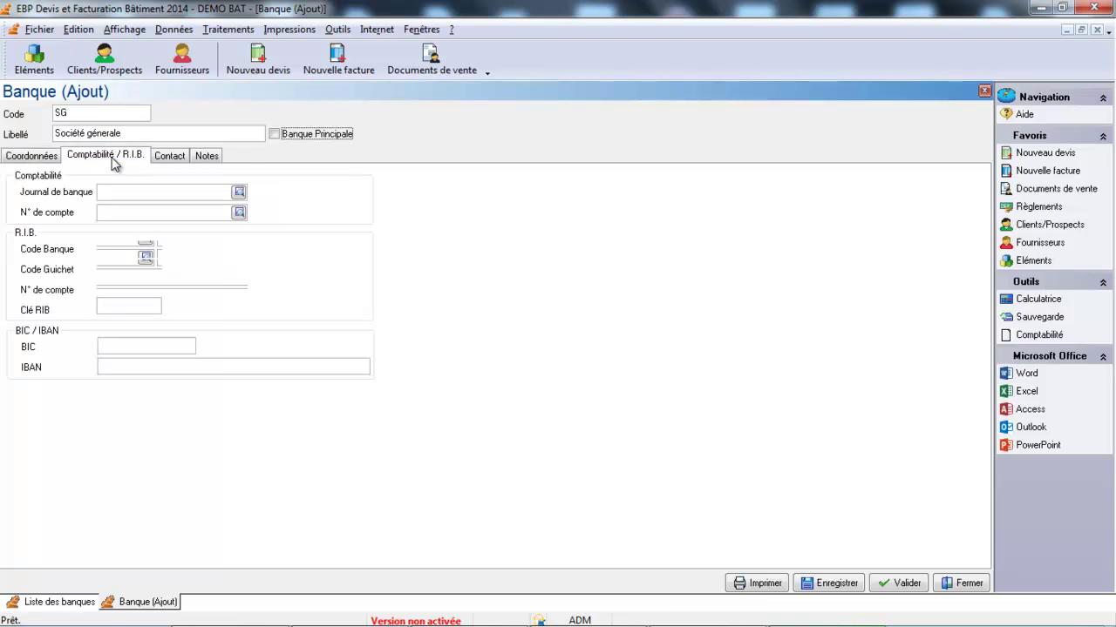
{"action": "left_click", "coordinate": [122, 191]}
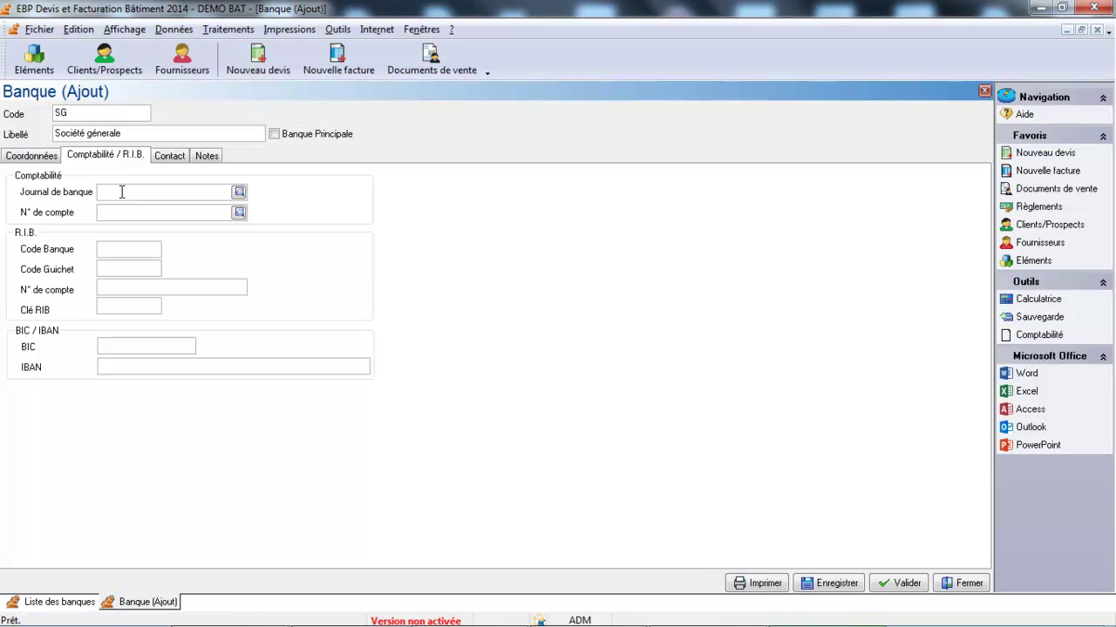
{"action": "type", "text": "SG"}
{"action": "key", "text": "Tab"}
{"action": "type", "text": "512200"}
{"action": "key", "text": "Tab"}
{"action": "left_click", "coordinate": [897, 583]}
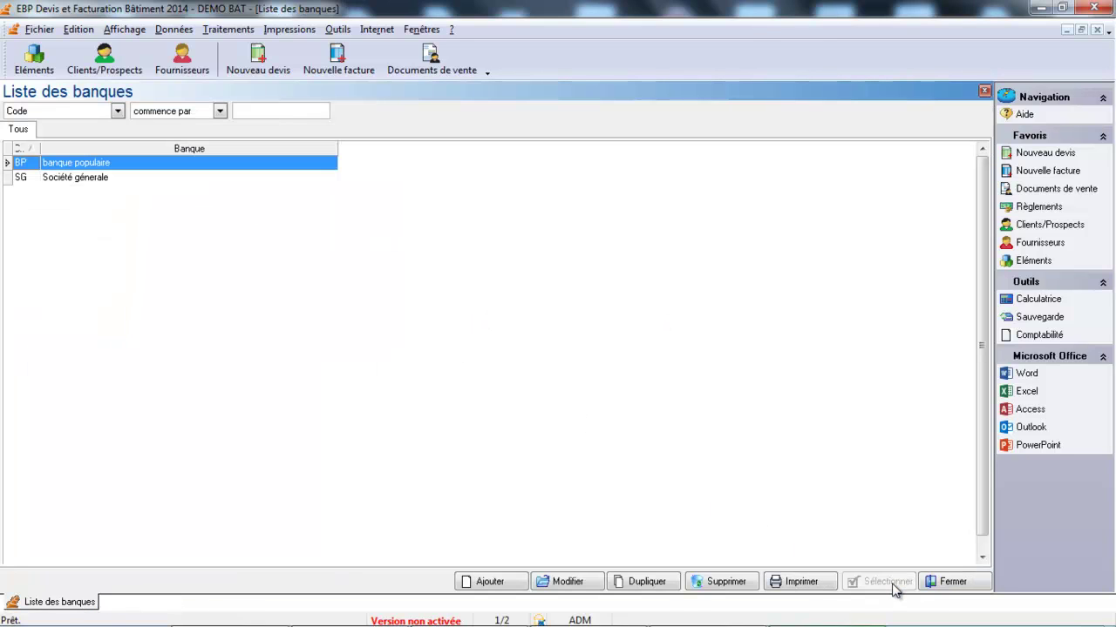
Open the bank account settings in the accounting section of the program options.
{"action": "left_click", "coordinate": [337, 28]}
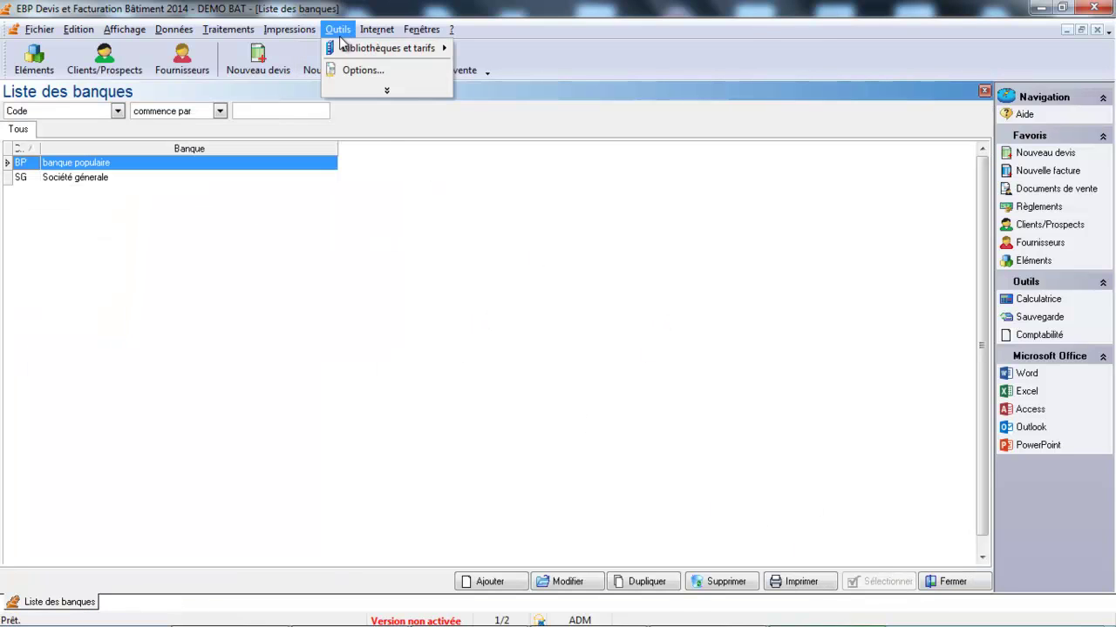
{"action": "left_click", "coordinate": [353, 74]}
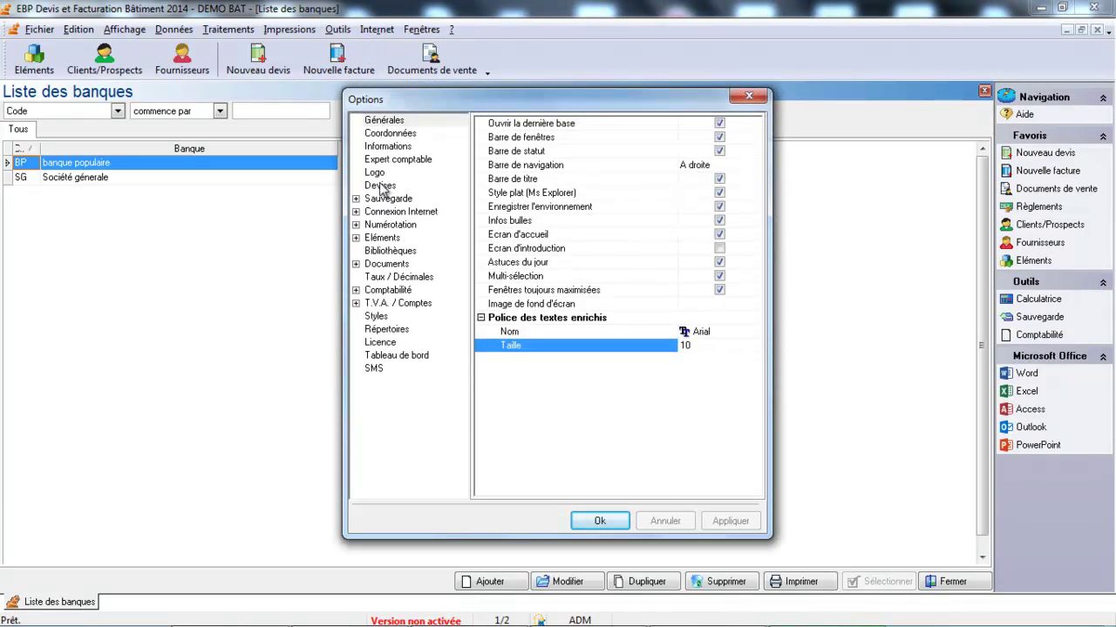
{"action": "left_click", "coordinate": [355, 225]}
{"action": "left_click", "coordinate": [387, 240]}
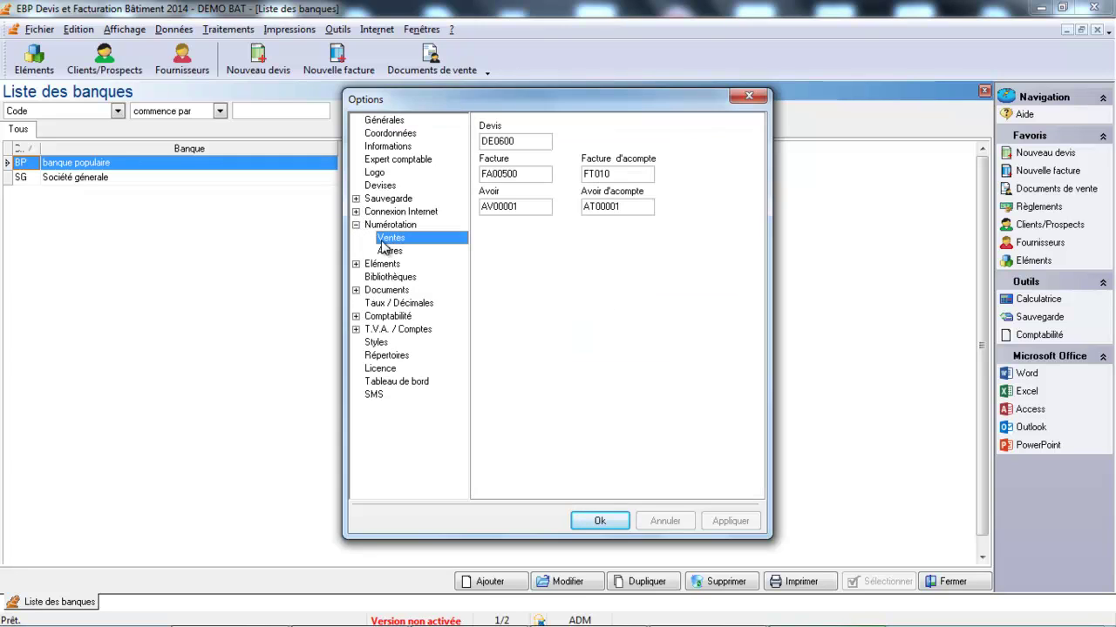
{"action": "left_click", "coordinate": [357, 264]}
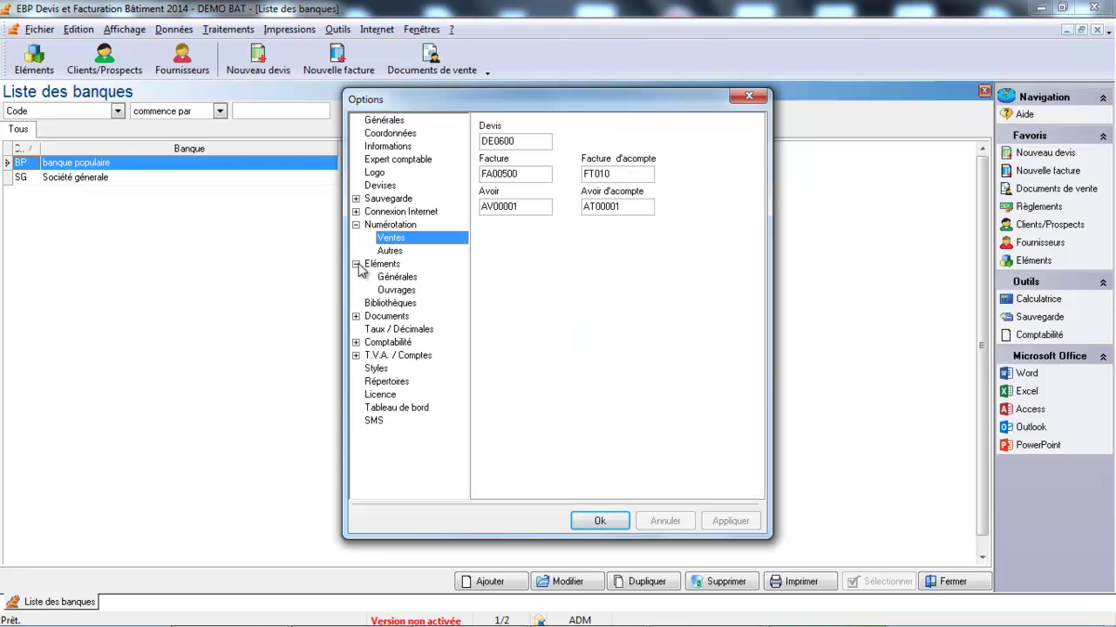
{"action": "left_click", "coordinate": [356, 316]}
{"action": "left_click", "coordinate": [391, 332]}
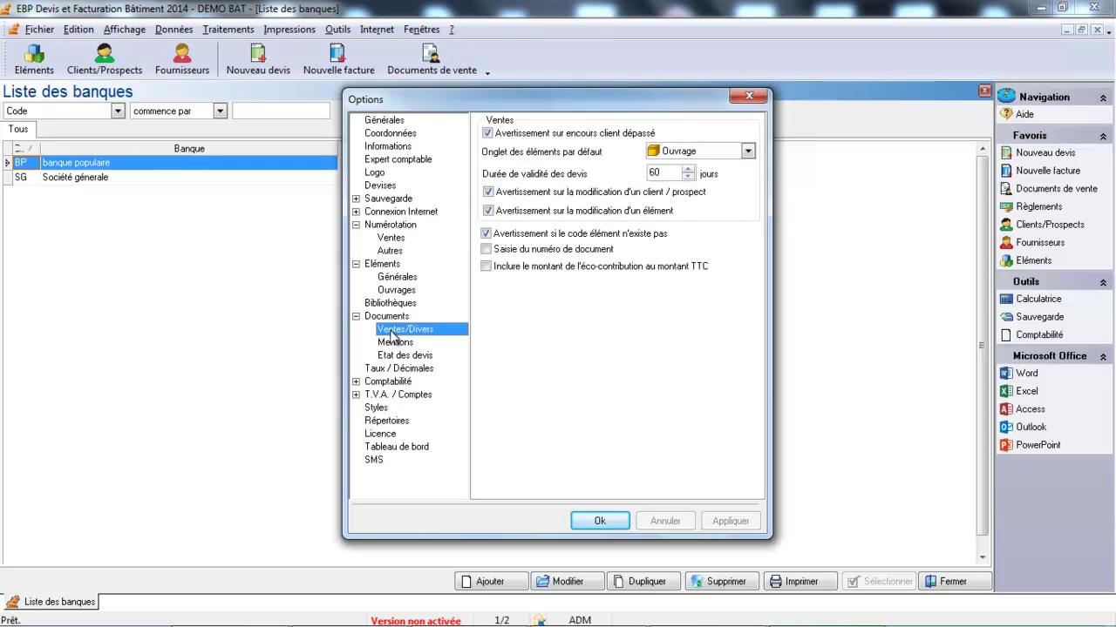
{"action": "left_click", "coordinate": [356, 381]}
{"action": "left_click", "coordinate": [392, 399]}
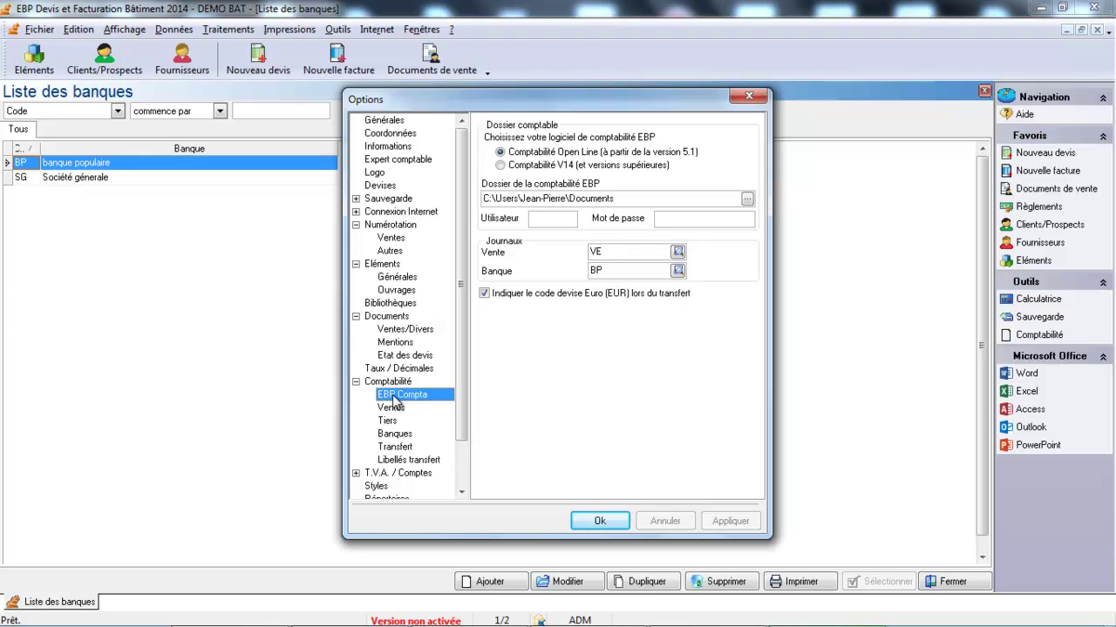
{"action": "left_click", "coordinate": [392, 408]}
{"action": "left_click", "coordinate": [396, 435]}
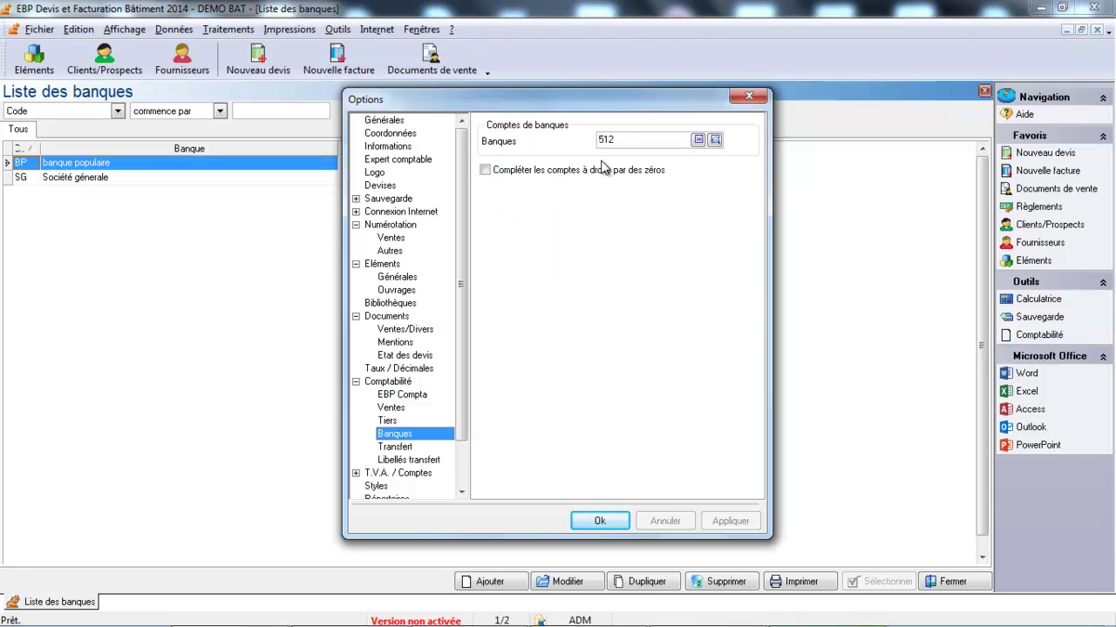
Set the default bank account to 512100 and confirm the options.
{"action": "left_click", "coordinate": [661, 139]}
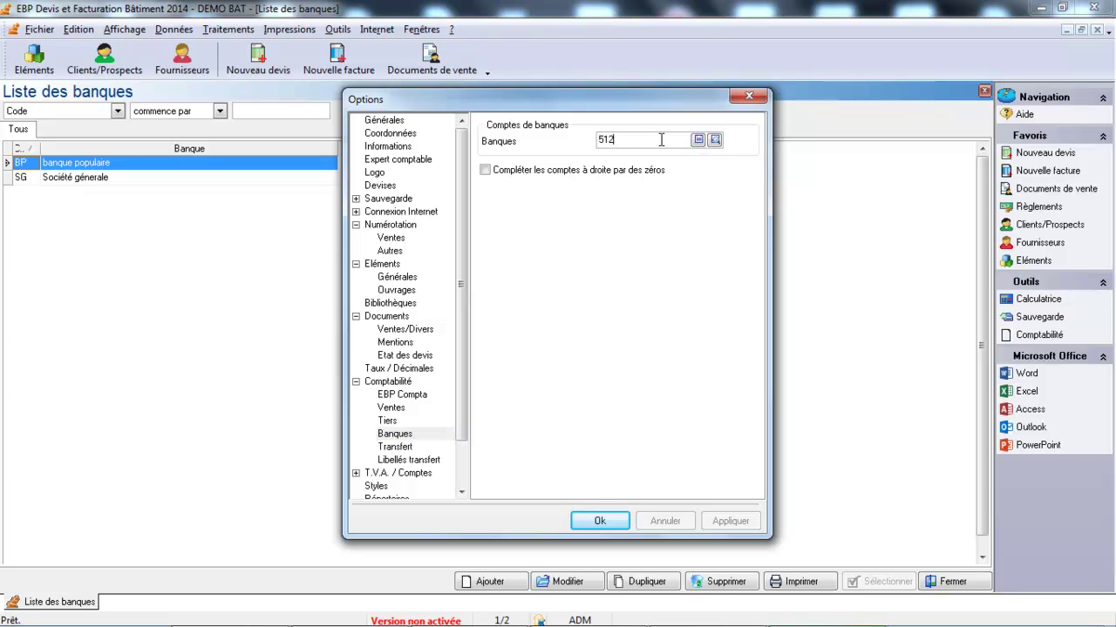
{"action": "left_click", "coordinate": [714, 141]}
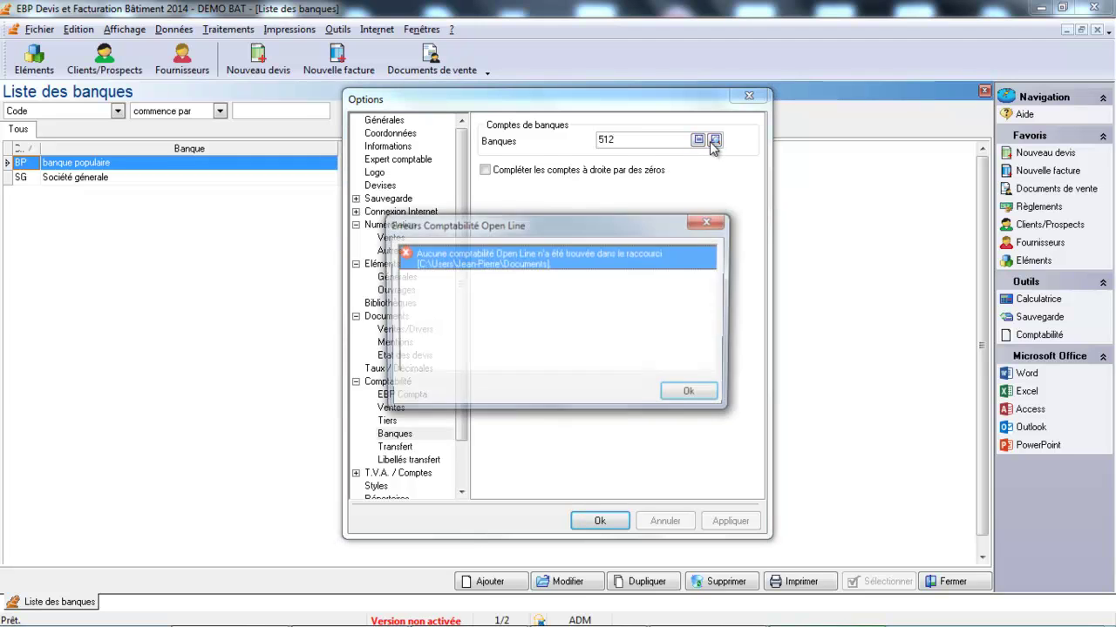
{"action": "left_click", "coordinate": [704, 394]}
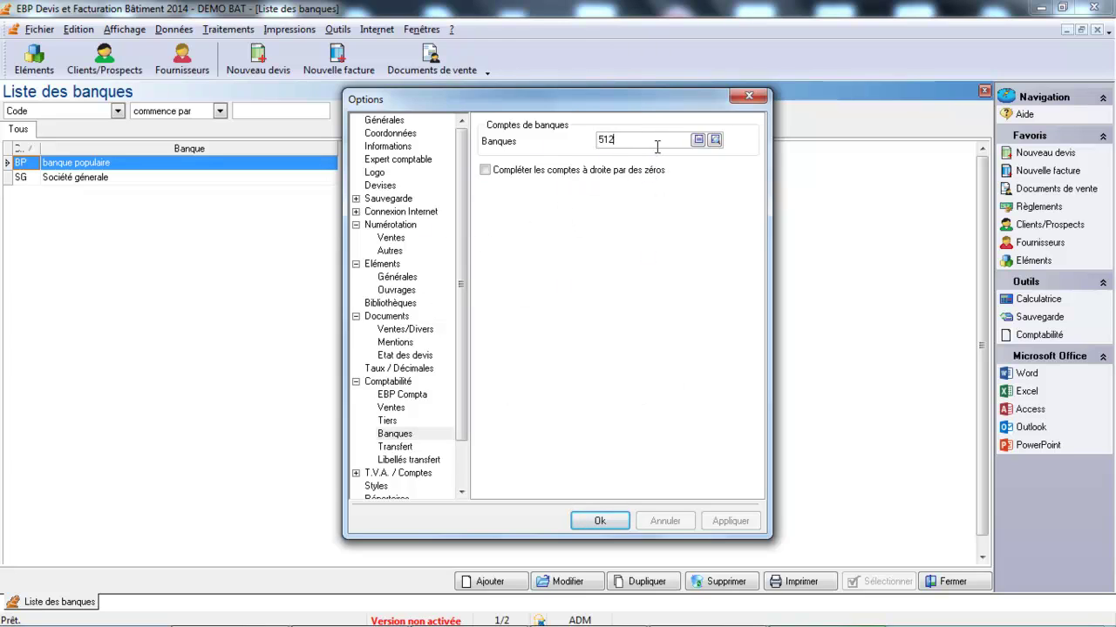
{"action": "type", "text": "100"}
{"action": "key", "text": "Tab"}
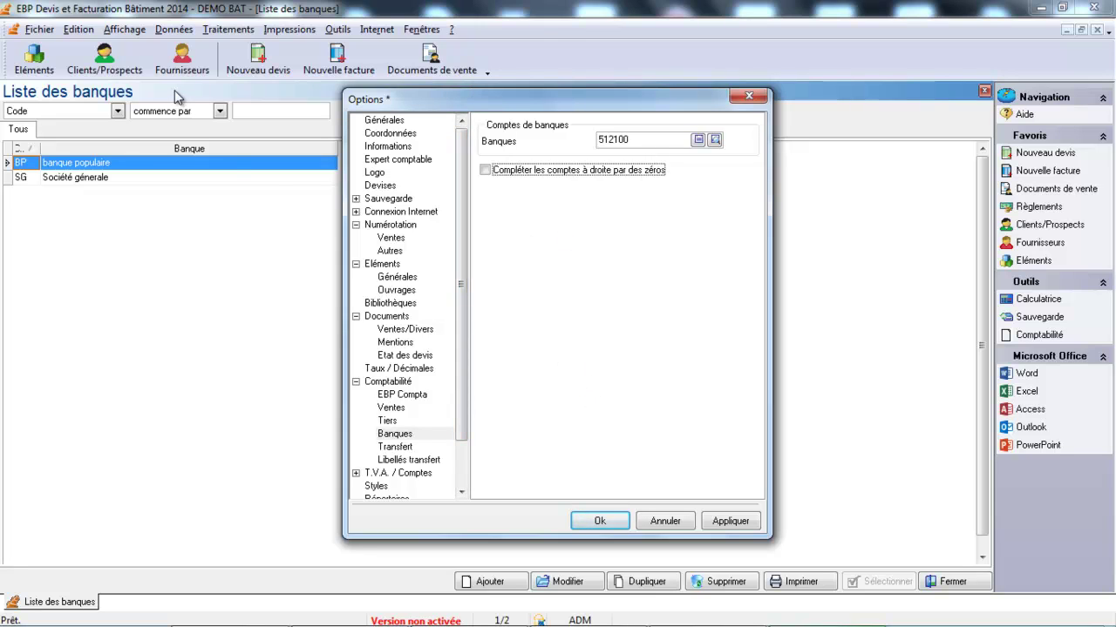
{"action": "left_click", "coordinate": [610, 523]}
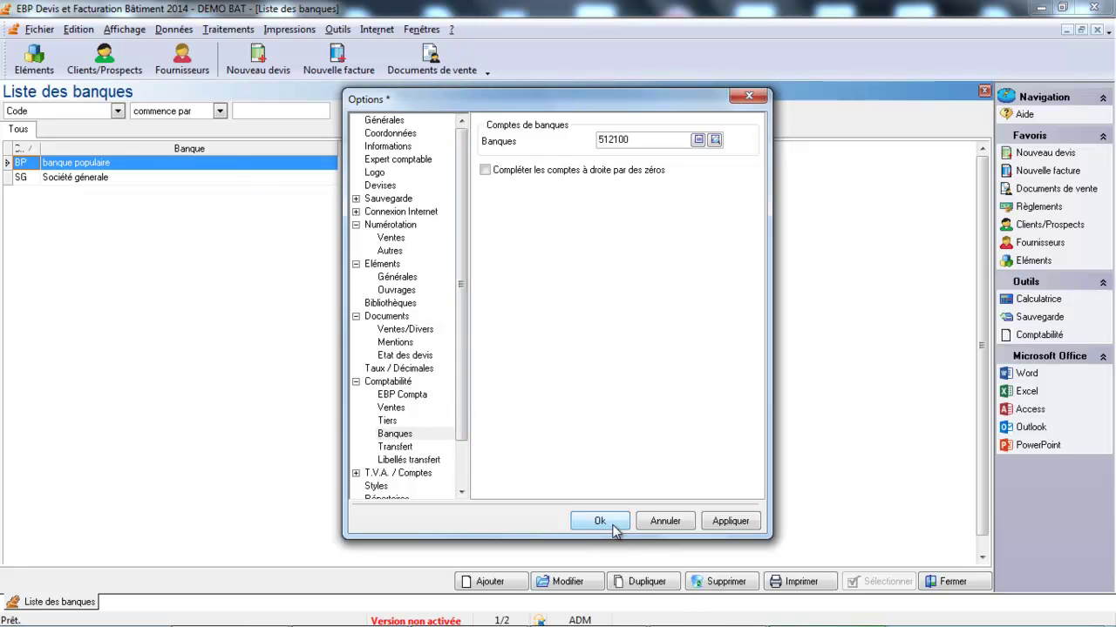
Add a payment condition with code AC30 and label "Acompte 30% à la commande", then save and close it.
{"action": "left_click", "coordinate": [171, 32]}
{"action": "mouse_move", "coordinate": [197, 152]}
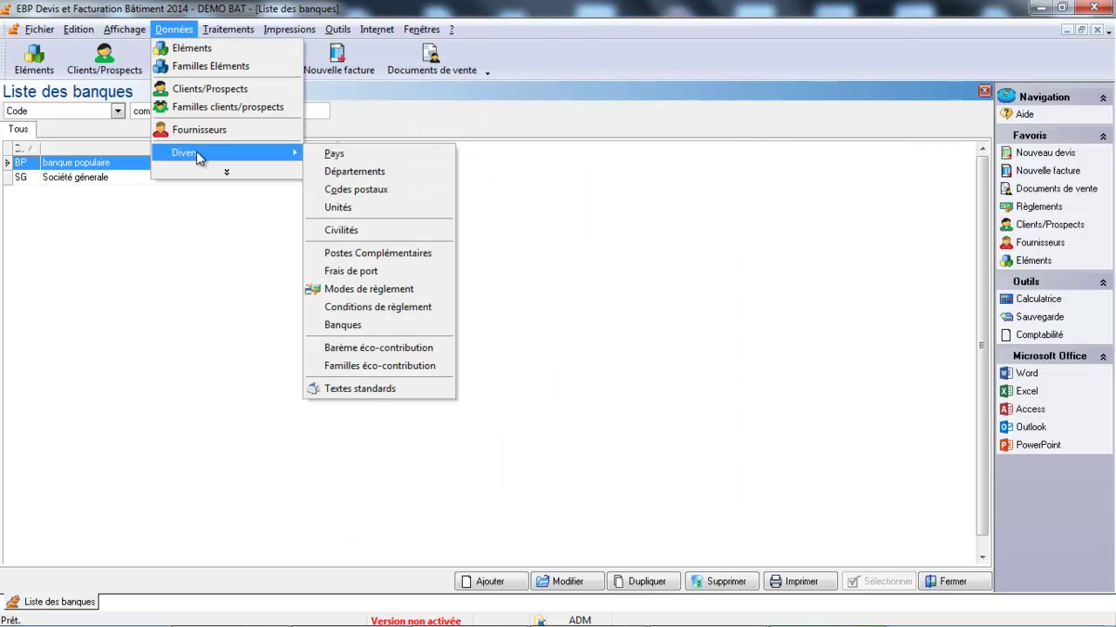
{"action": "left_click", "coordinate": [380, 309]}
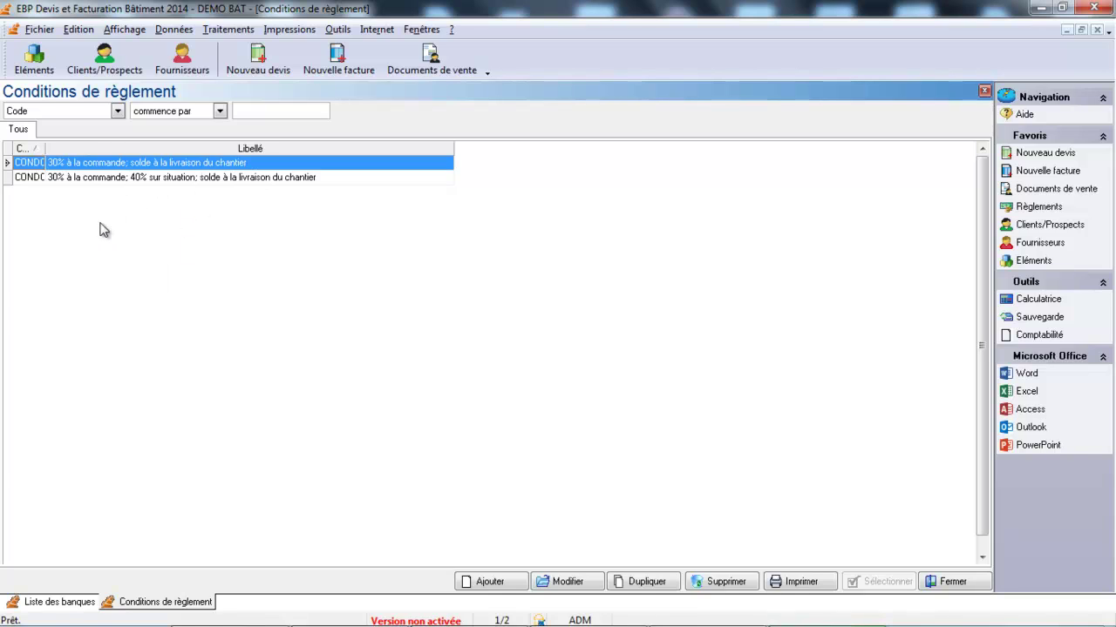
{"action": "left_click", "coordinate": [489, 582]}
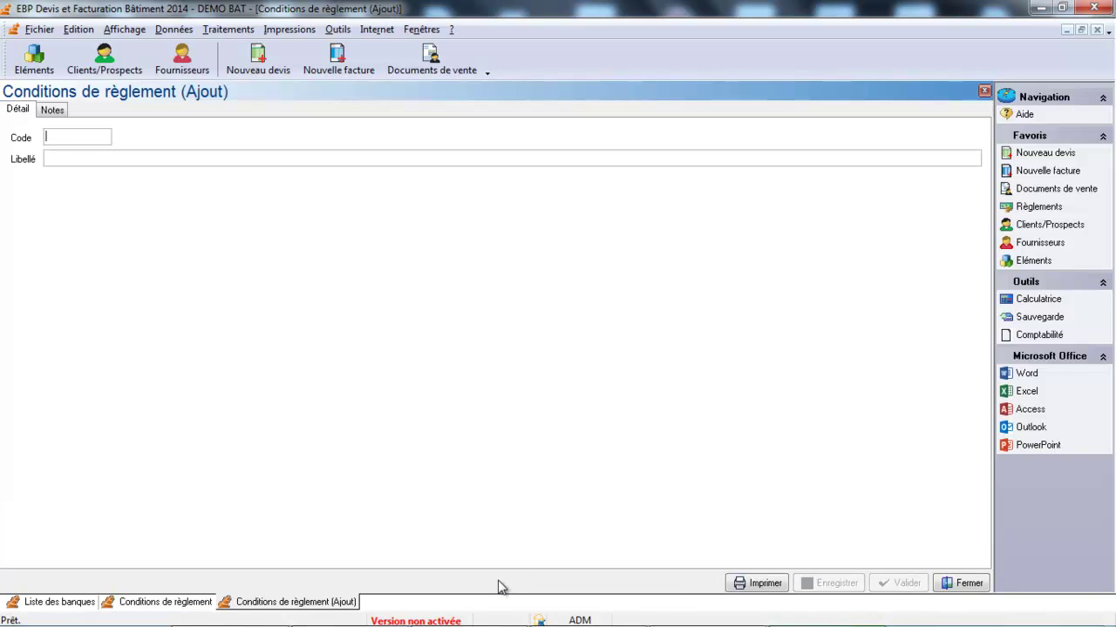
{"action": "type", "text": "AC30"}
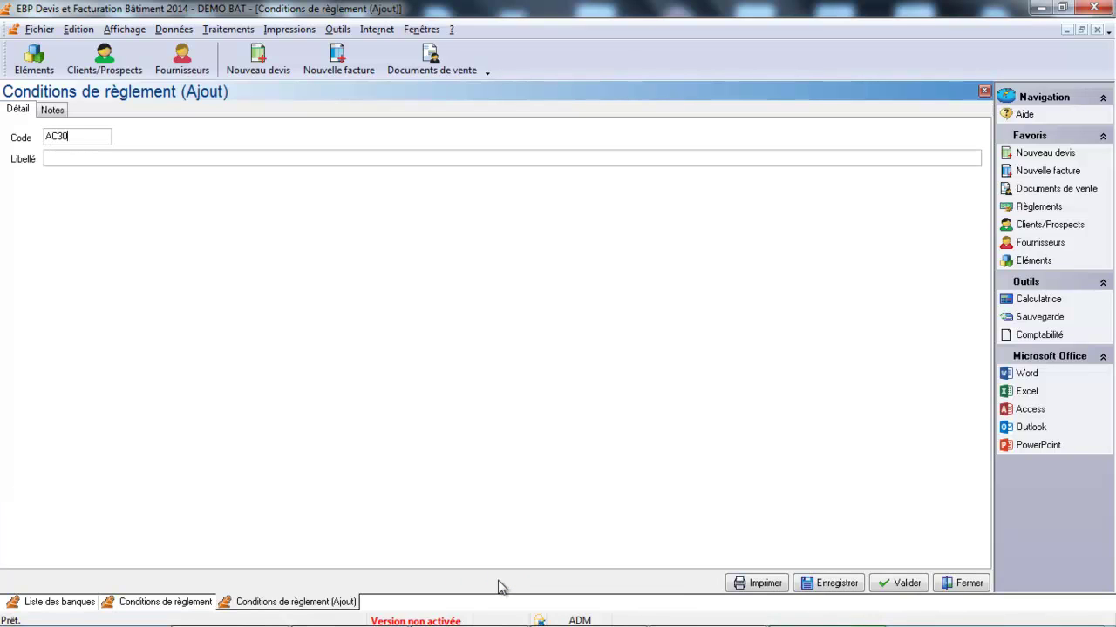
{"action": "left_click", "coordinate": [273, 164]}
{"action": "type", "text": "Acompte 30"}
{"action": "type", "text": "% "}
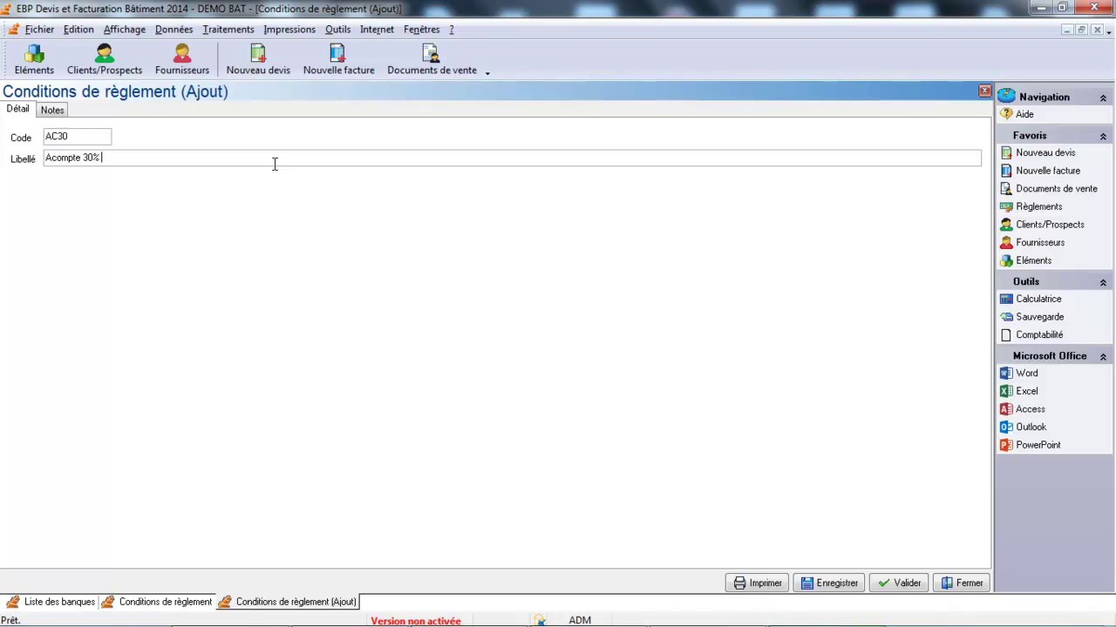
{"action": "type", "text": "à la commande"}
{"action": "key", "text": "Tab"}
{"action": "left_click", "coordinate": [823, 583]}
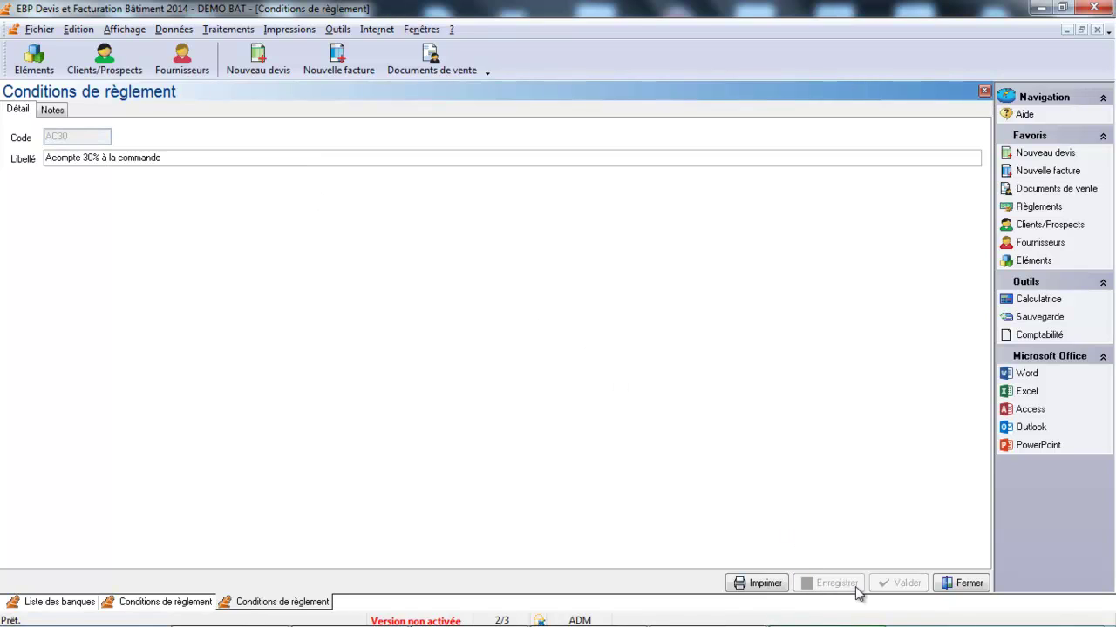
{"action": "left_click", "coordinate": [980, 584]}
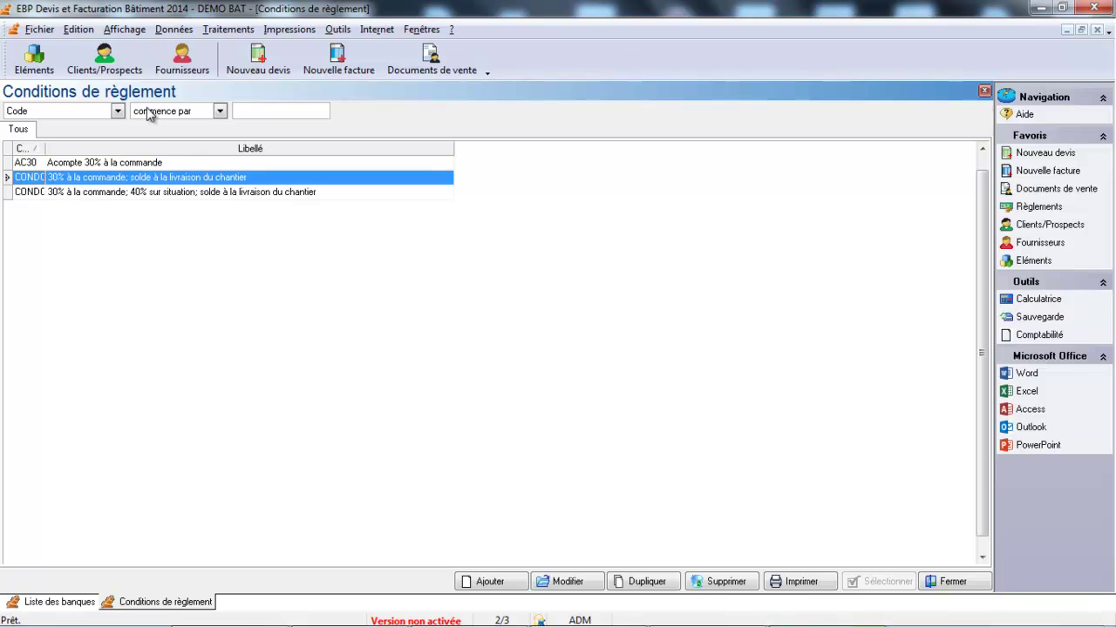
Open the list of payment methods and start a new payment method record.
{"action": "left_click", "coordinate": [182, 32]}
{"action": "mouse_move", "coordinate": [187, 155]}
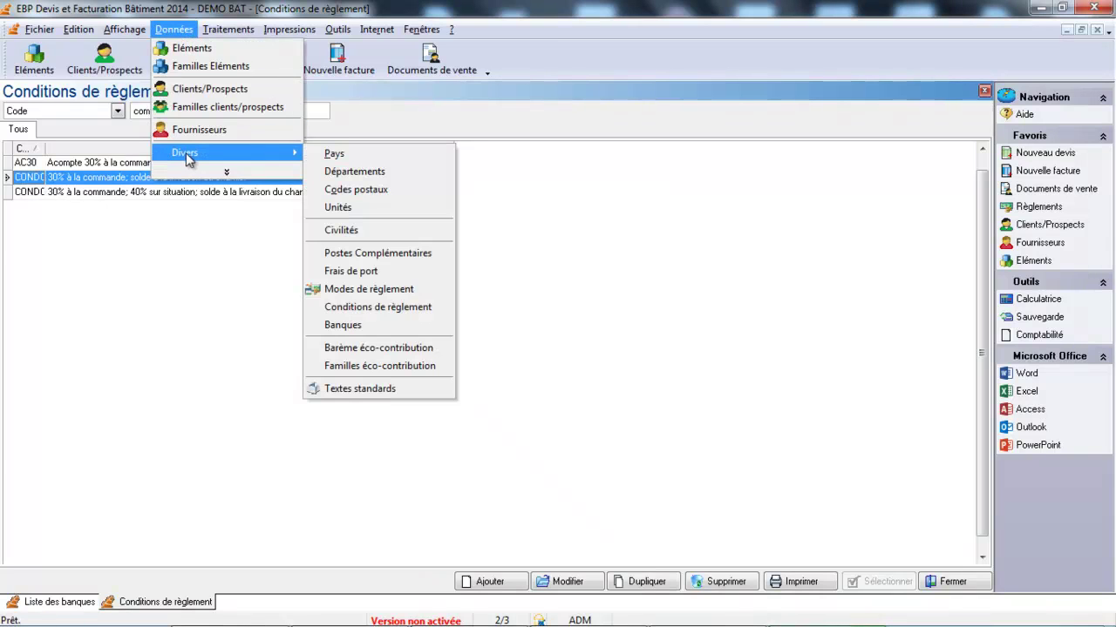
{"action": "left_click", "coordinate": [345, 290]}
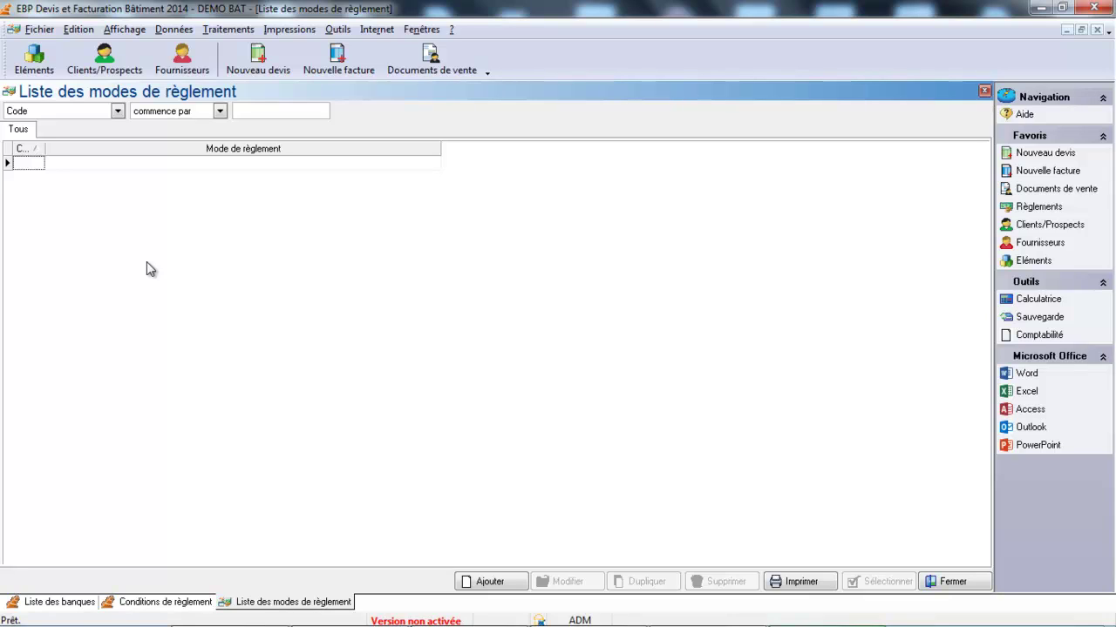
{"action": "left_click", "coordinate": [507, 589]}
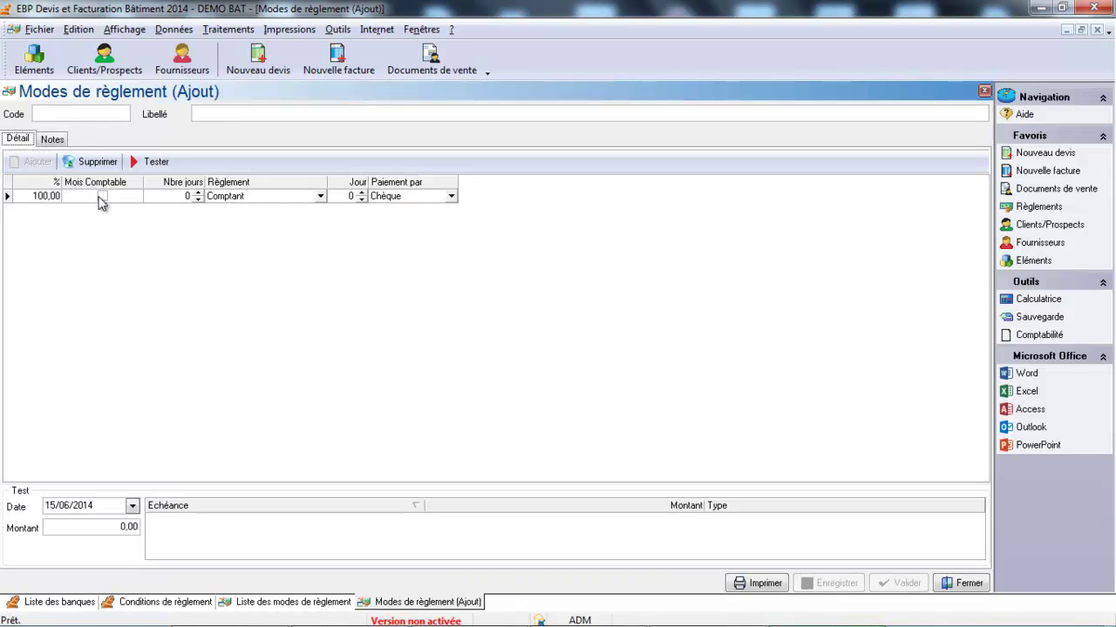
Give the new payment method the code CHQ and the label "Chèque à réception", then save and close it.
{"action": "left_click", "coordinate": [83, 114]}
{"action": "type", "text": "C"}
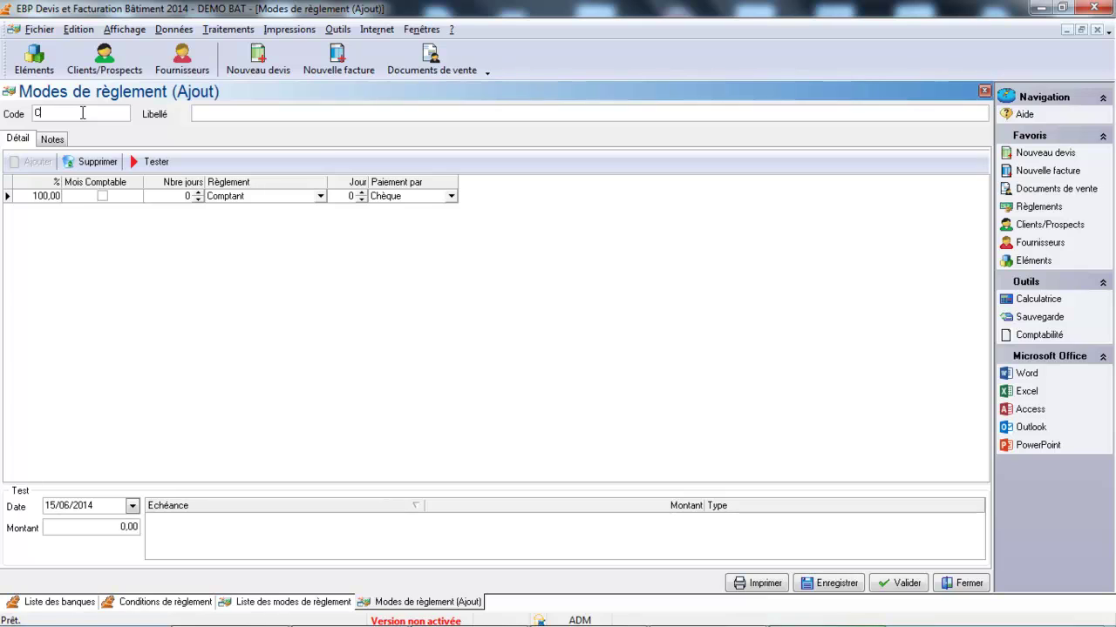
{"action": "type", "text": "HQcH7"}
{"action": "key", "text": "BackSpace"}
{"action": "key", "text": "BackSpace"}
{"action": "key", "text": "BackSpace"}
{"action": "type", "text": "Chèque à réception"}
{"action": "key", "text": "Tab"}
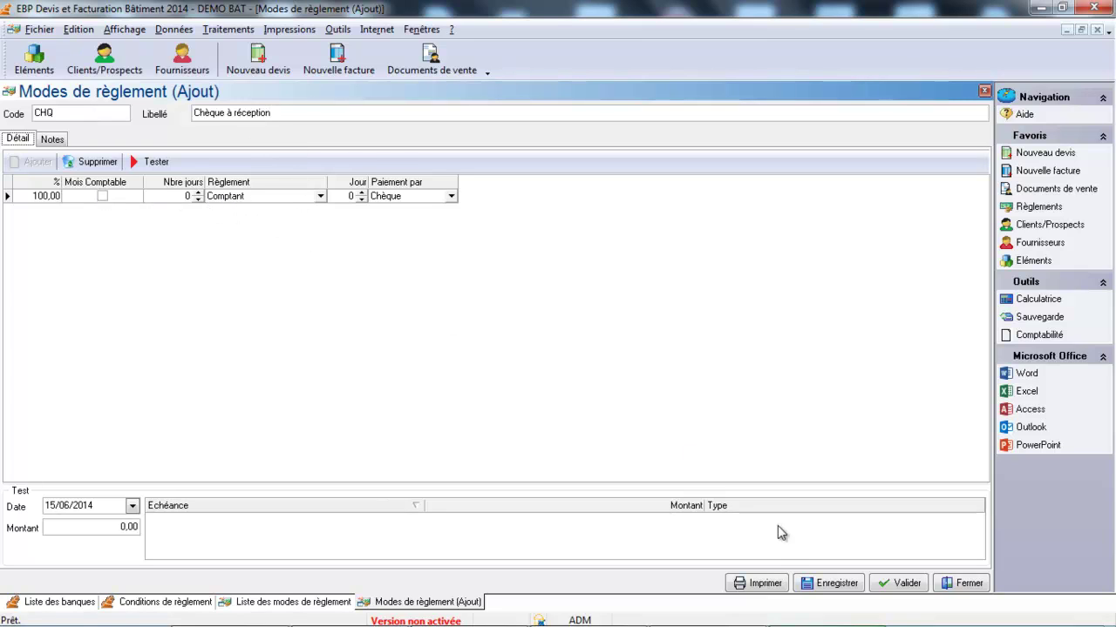
{"action": "left_click", "coordinate": [807, 583]}
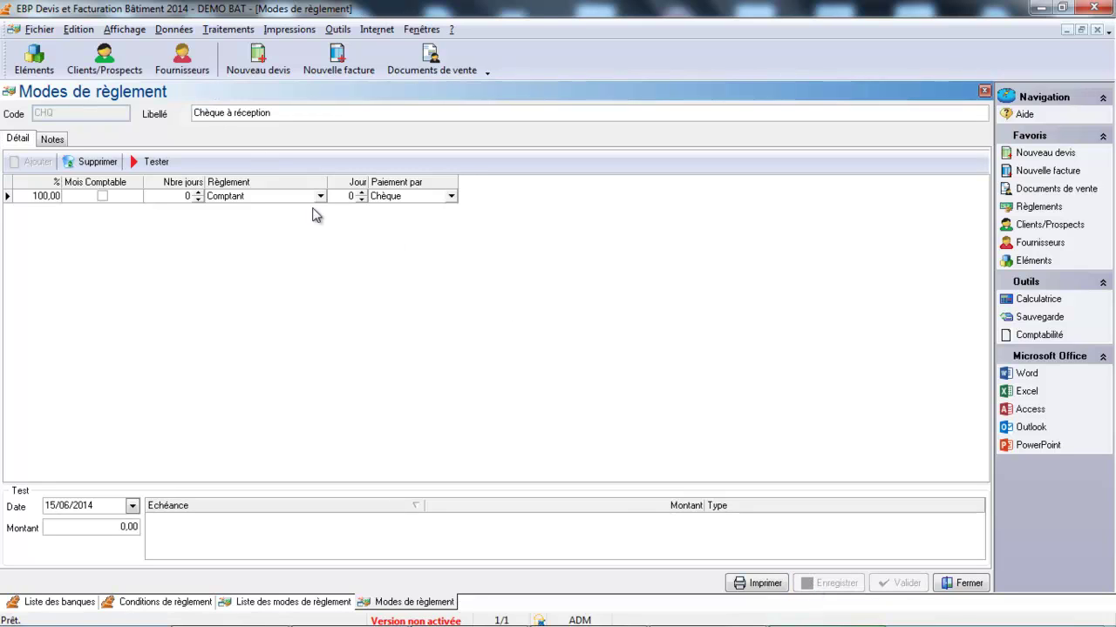
{"action": "left_click", "coordinate": [975, 583]}
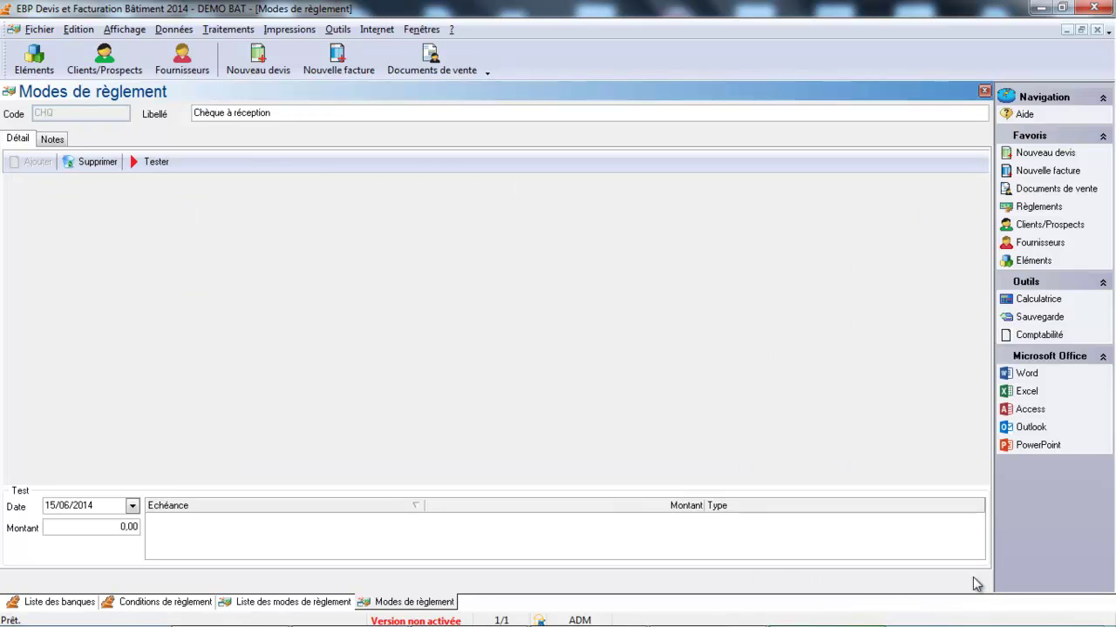
Add another payment method with code CHQ30F and label "Chèque à 30 jours fin de mois le 10".
{"action": "left_click", "coordinate": [504, 585]}
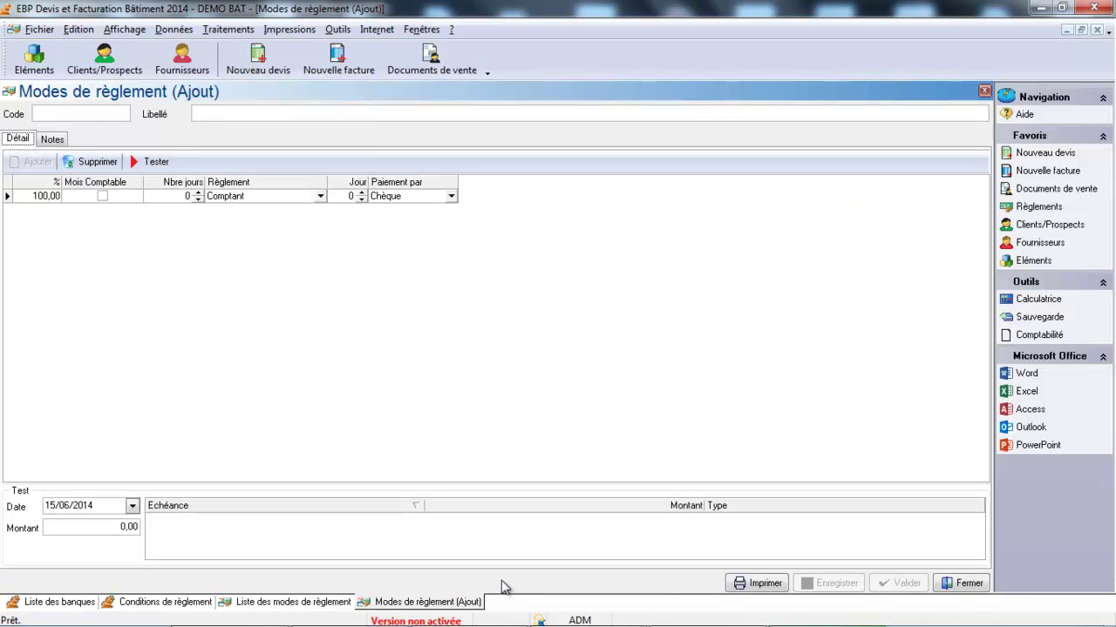
{"action": "left_click", "coordinate": [77, 117]}
{"action": "type", "text": "CHQ"}
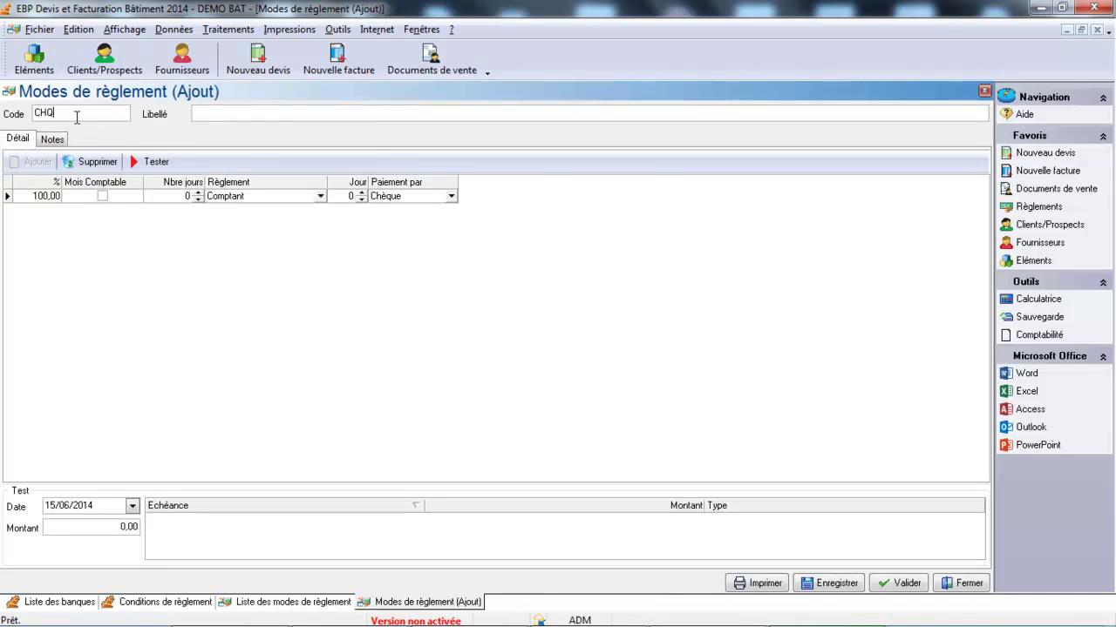
{"action": "type", "text": "30F"}
{"action": "type", "text": "Chqè"}
{"action": "key", "text": "BackSpace"}
{"action": "key", "text": "BackSpace"}
{"action": "key", "text": "BackSpace"}
{"action": "type", "text": "hèque "}
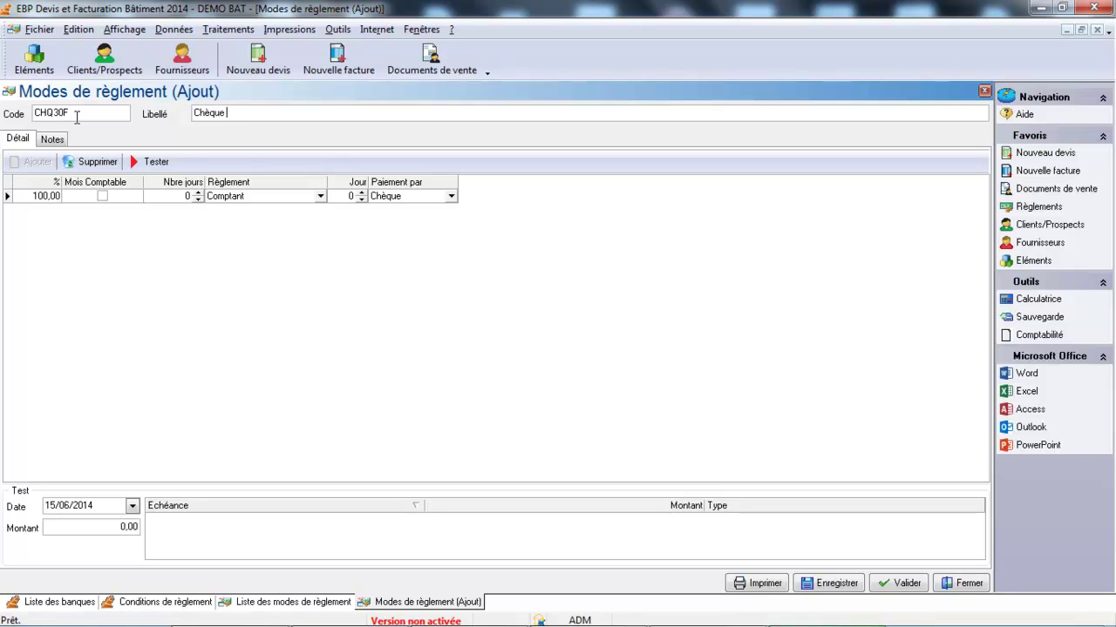
{"action": "type", "text": "à 30 jours fin de mois le 10"}
{"action": "key", "text": "Tab"}
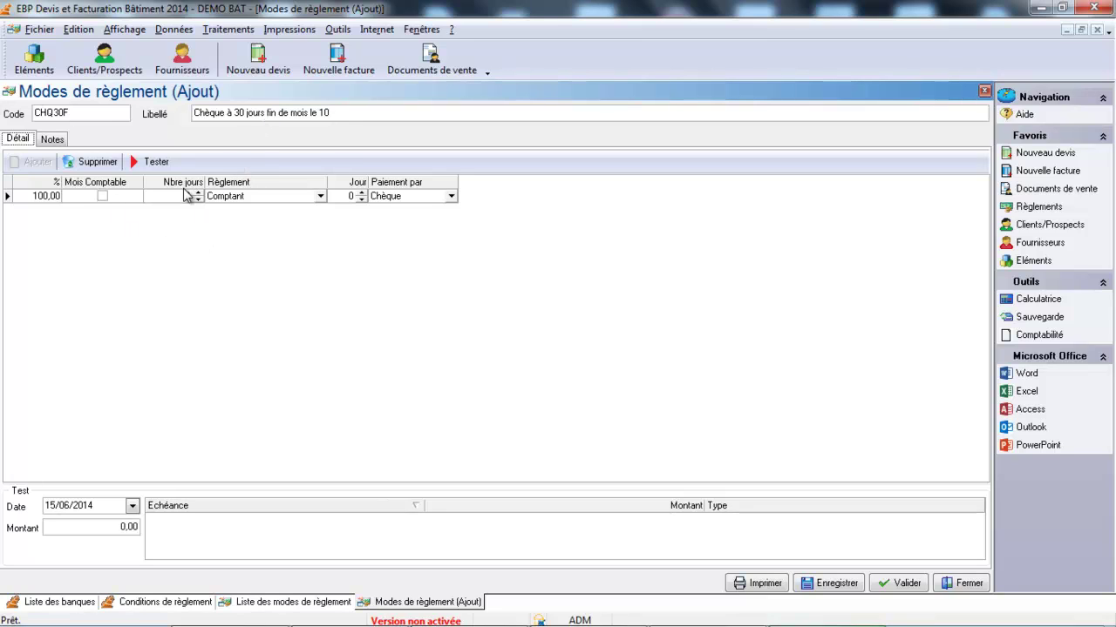
Set the settlement type of CHQ30F to "Fin de Mois Le" with 30 days.
{"action": "left_click", "coordinate": [224, 198]}
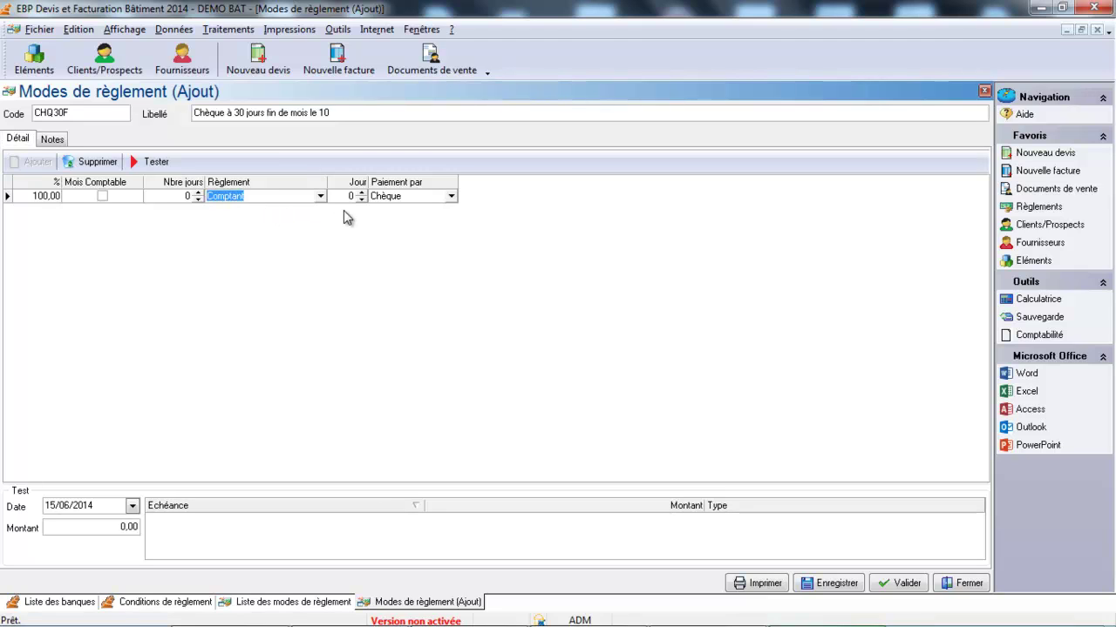
{"action": "left_click", "coordinate": [322, 198]}
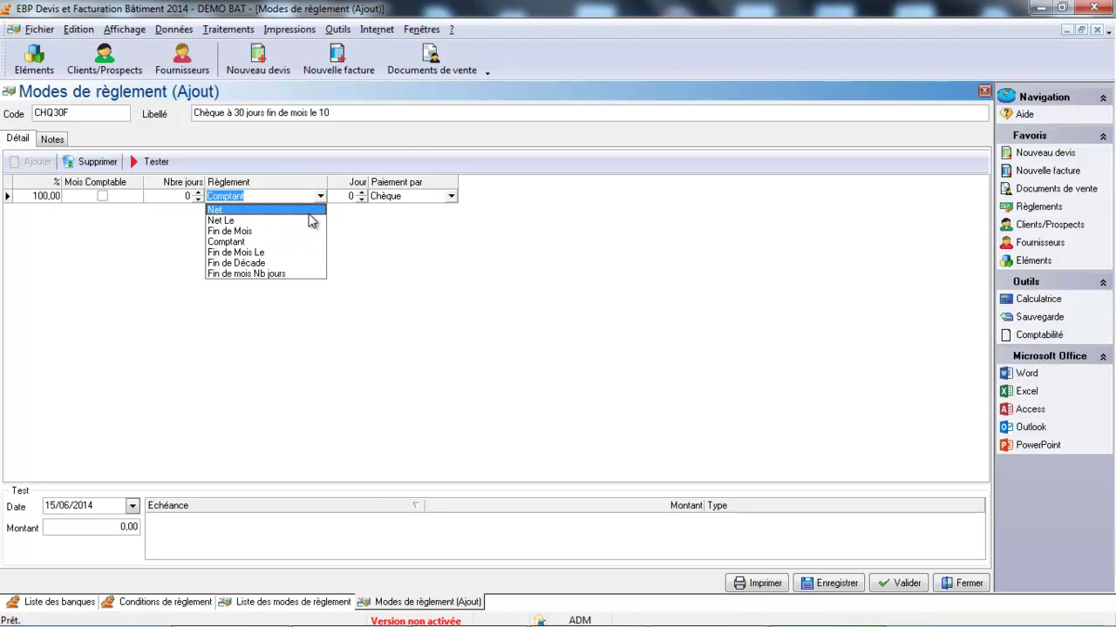
{"action": "left_click", "coordinate": [282, 252]}
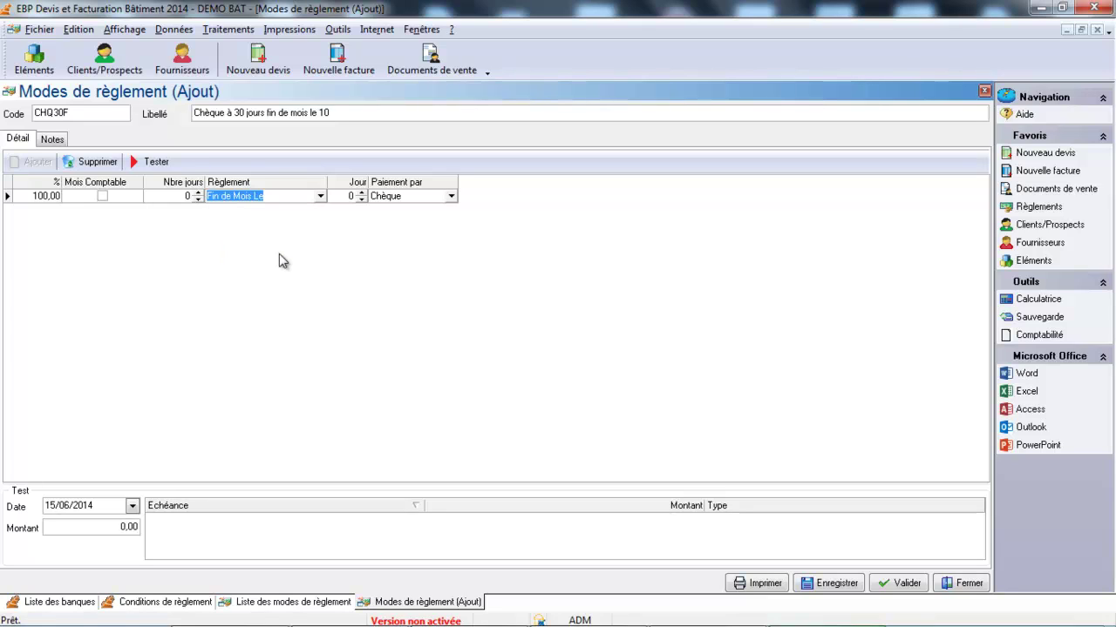
{"action": "left_click", "coordinate": [156, 196]}
{"action": "type", "text": "30"}
{"action": "key", "text": "Tab"}
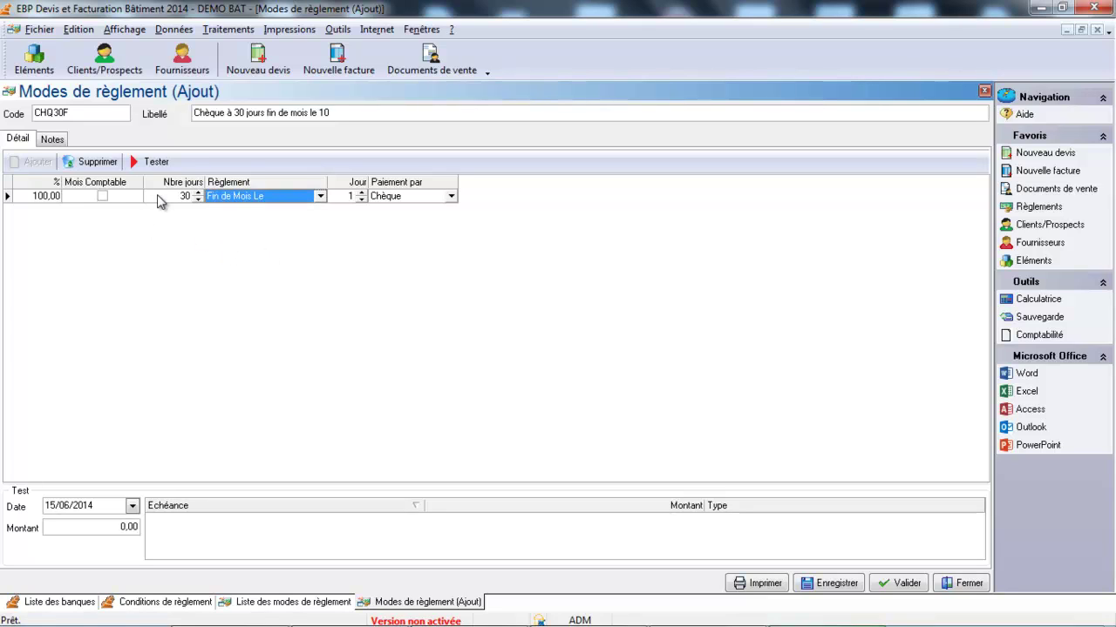
Set the payment day of CHQ30F to 10, then save and close the record.
{"action": "left_click", "coordinate": [362, 194]}
{"action": "left_click", "coordinate": [361, 194]}
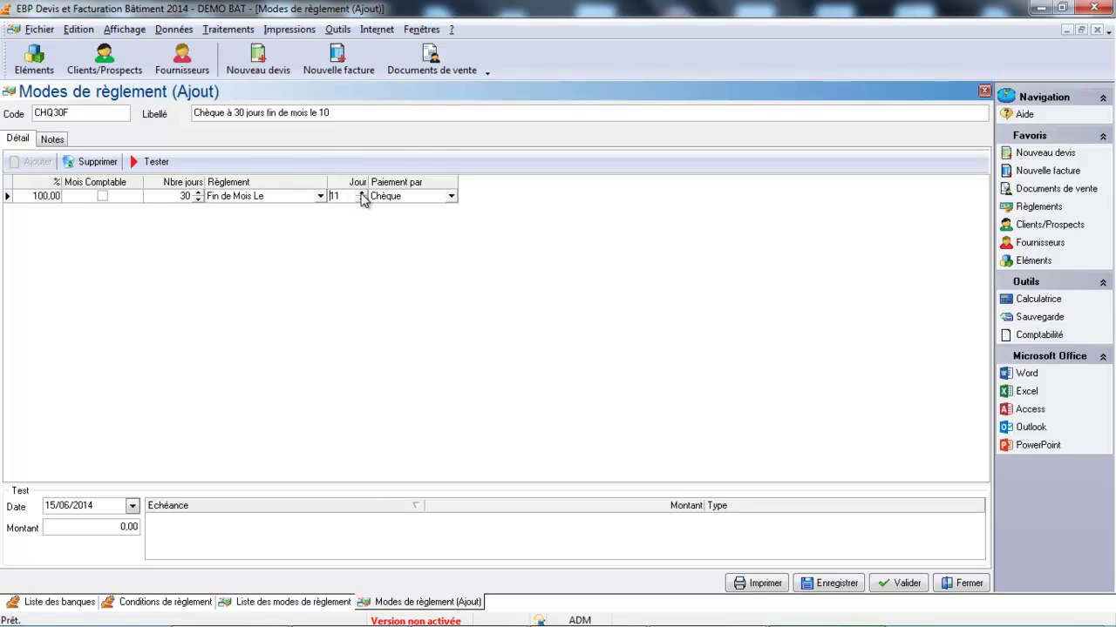
{"action": "left_click", "coordinate": [361, 204]}
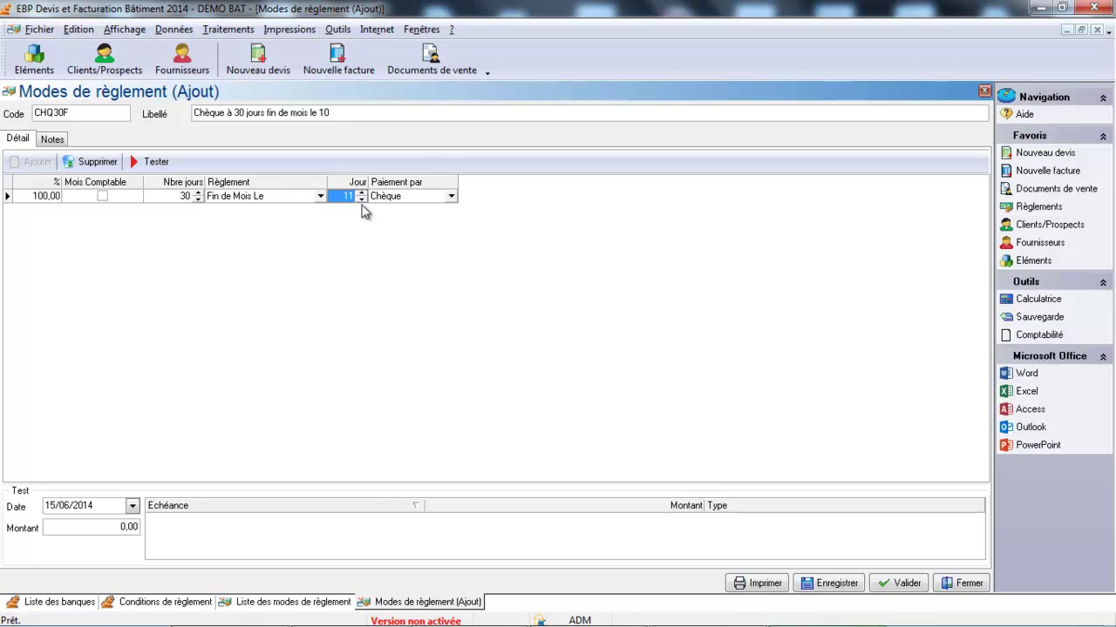
{"action": "left_click", "coordinate": [361, 200]}
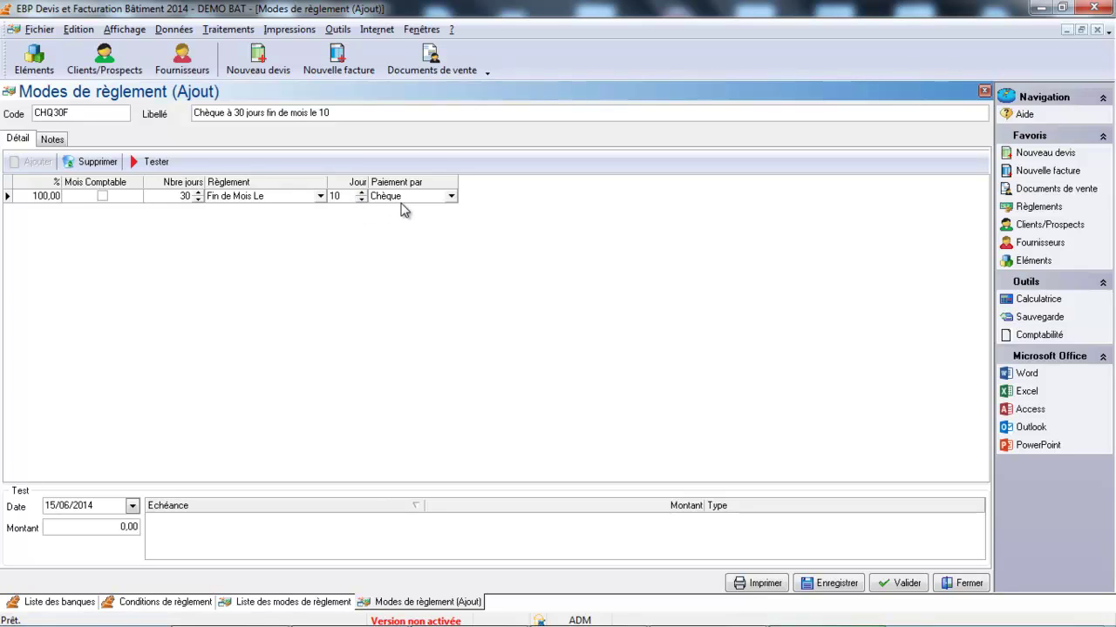
{"action": "left_click", "coordinate": [401, 203]}
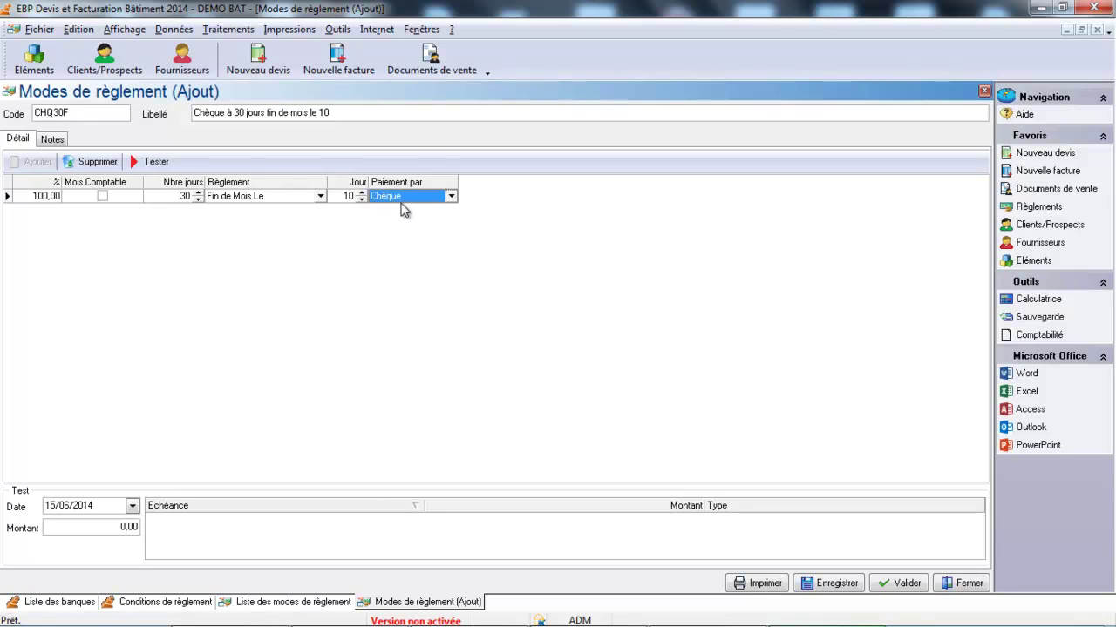
{"action": "left_click", "coordinate": [837, 583]}
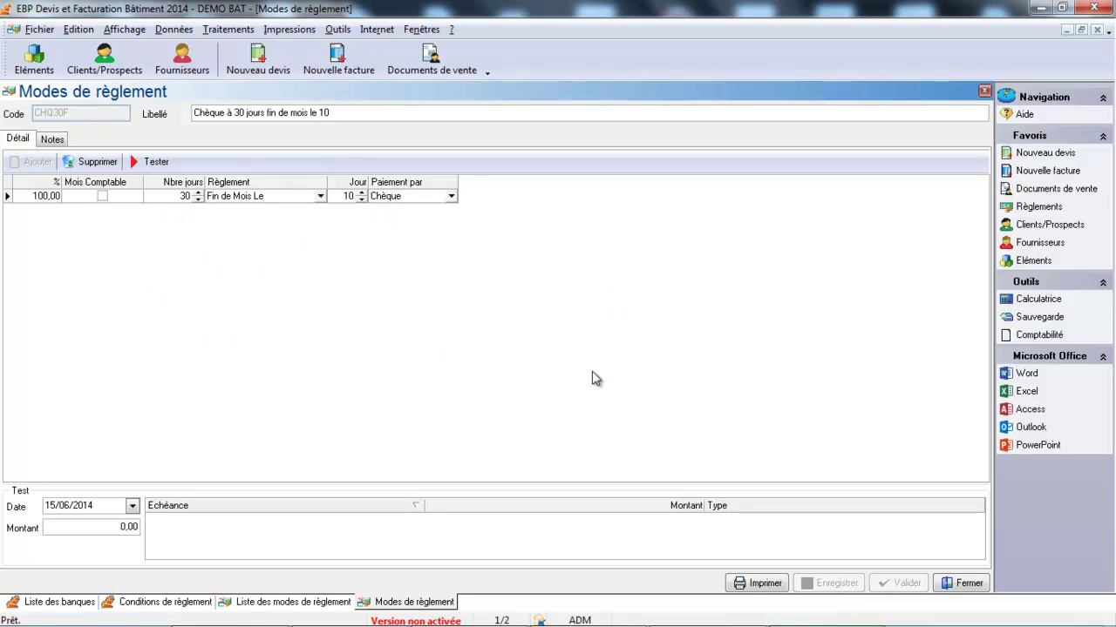
{"action": "left_click", "coordinate": [951, 584]}
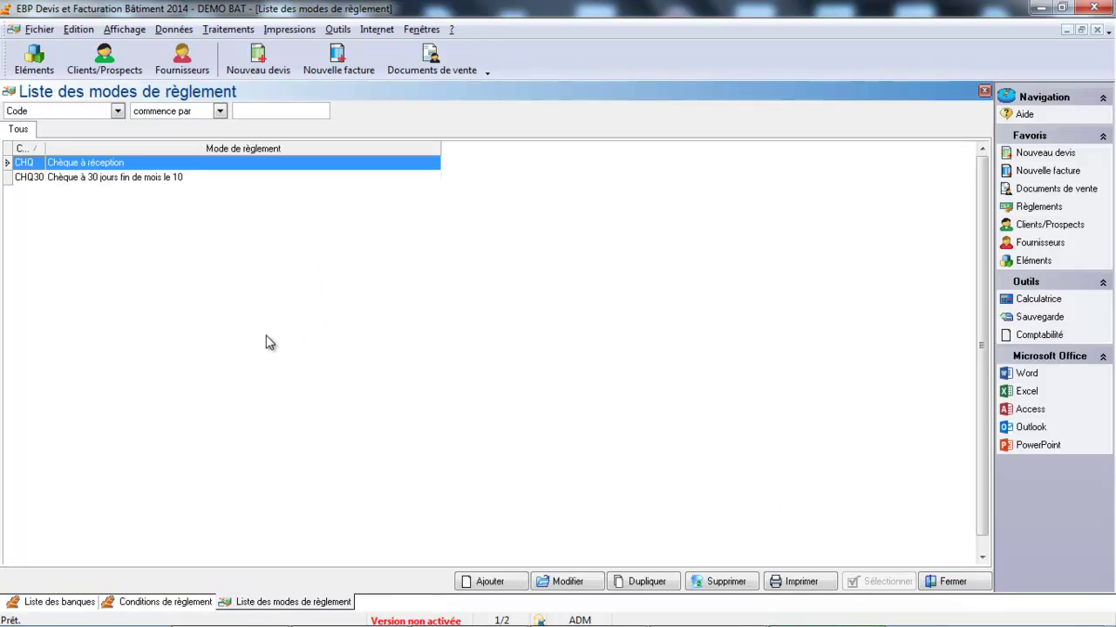
Add a third payment method with code T30FM and label "Traite à 30 jours fin de mois".
{"action": "left_click", "coordinate": [490, 583]}
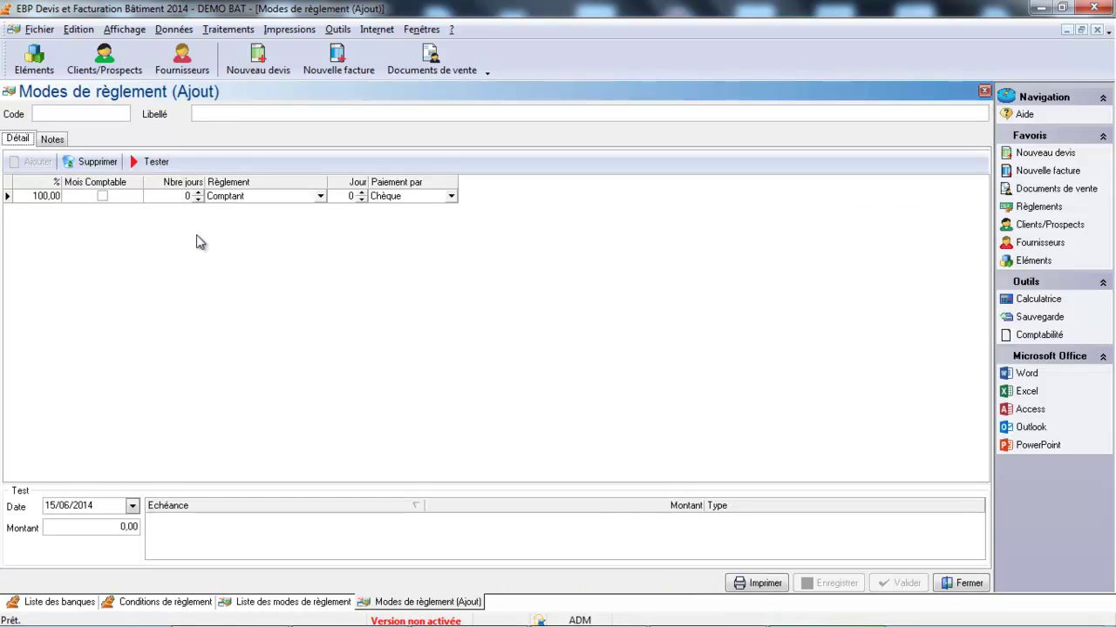
{"action": "left_click", "coordinate": [91, 113]}
{"action": "type", "text": "T"}
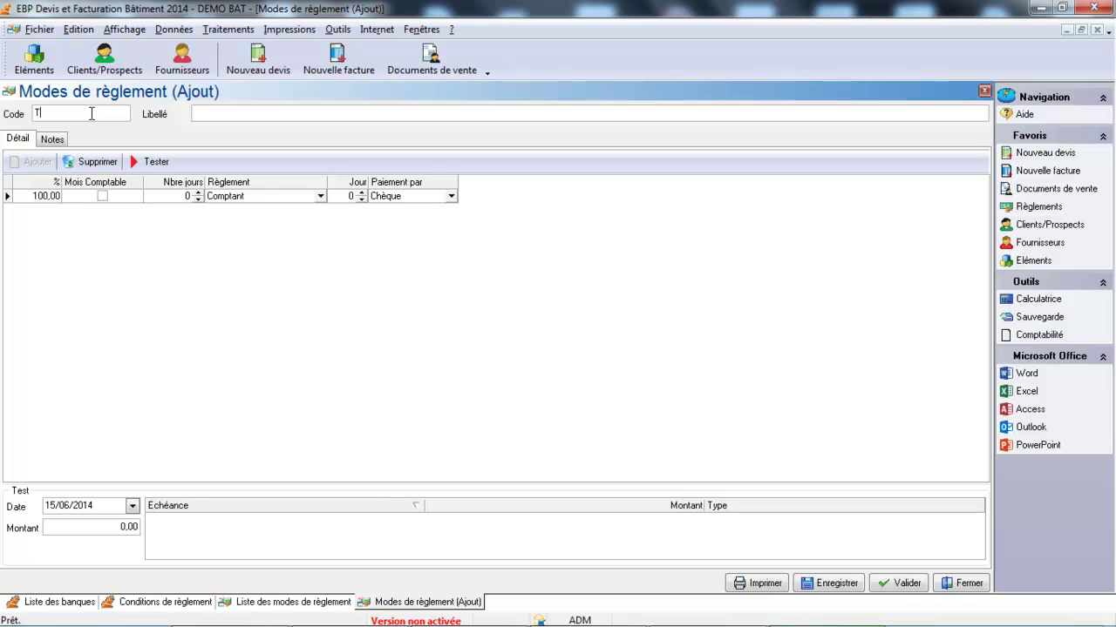
{"action": "type", "text": "30"}
{"action": "type", "text": "FM"}
{"action": "type", "text": "Traite à 30 jou"}
{"action": "type", "text": "rs fin de "}
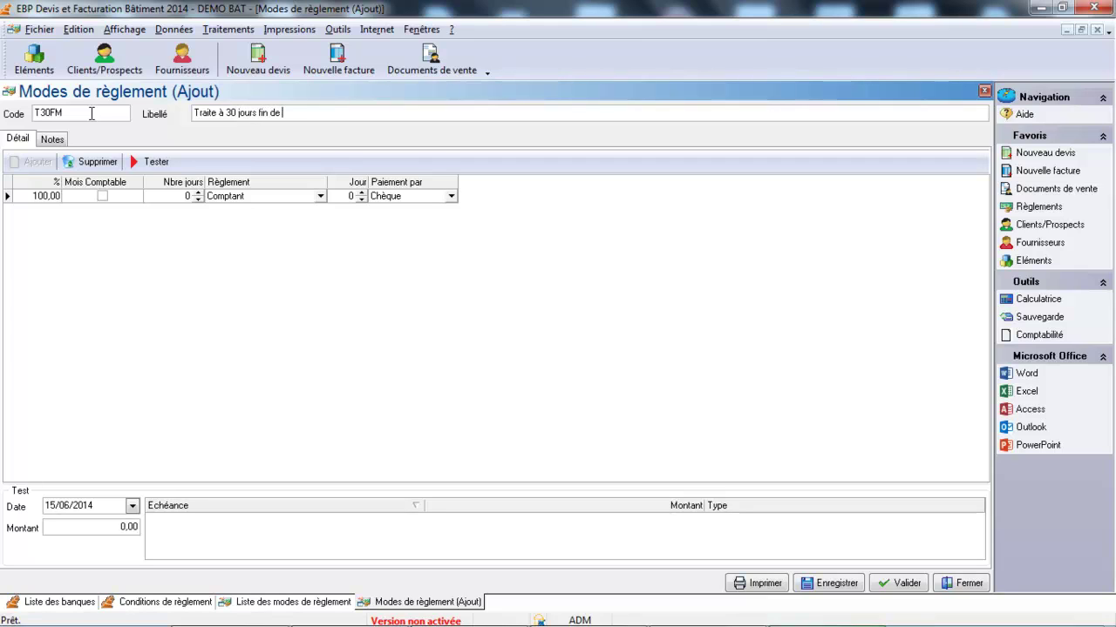
{"action": "type", "text": "mois"}
{"action": "key", "text": "Tab"}
Set the settlement type of T30FM to "Fin de Mois" with 30 days.
{"action": "left_click", "coordinate": [235, 201]}
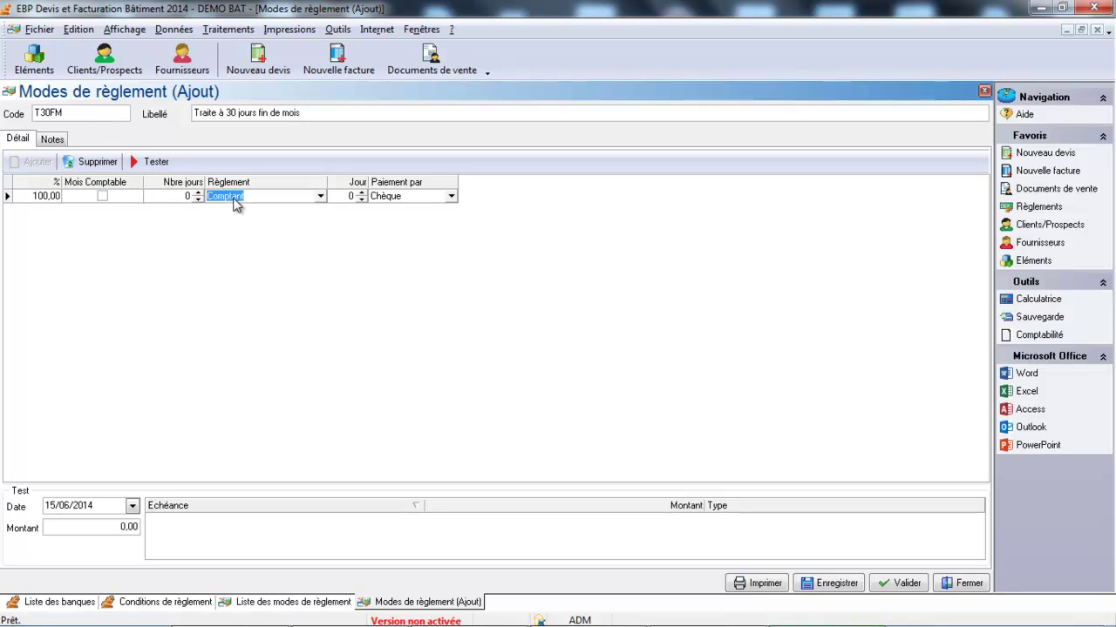
{"action": "left_click", "coordinate": [320, 201]}
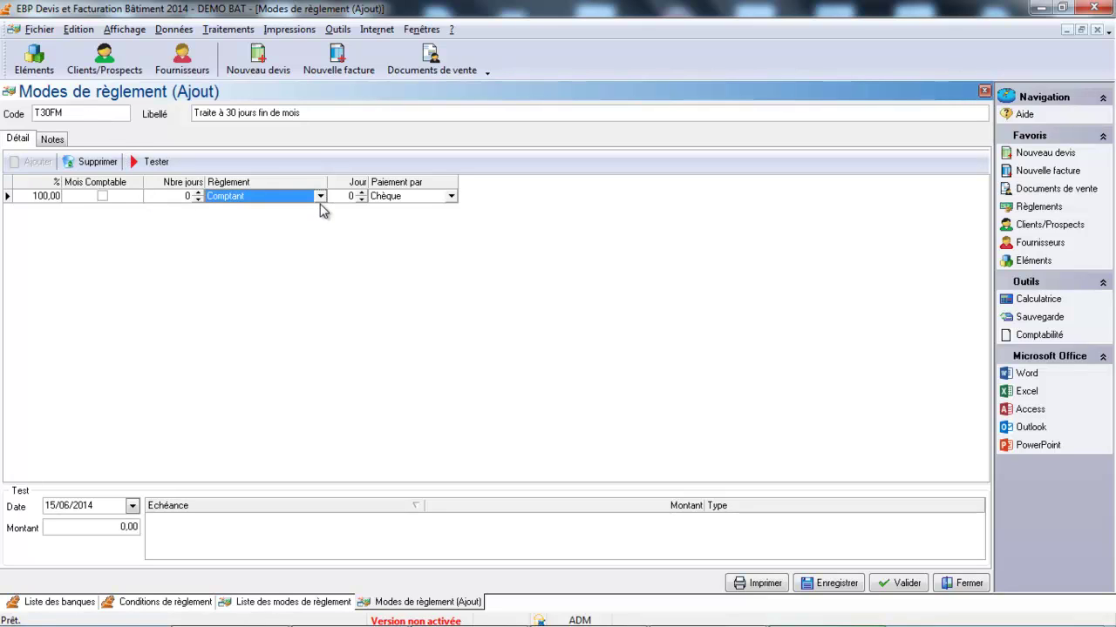
{"action": "left_click", "coordinate": [320, 198]}
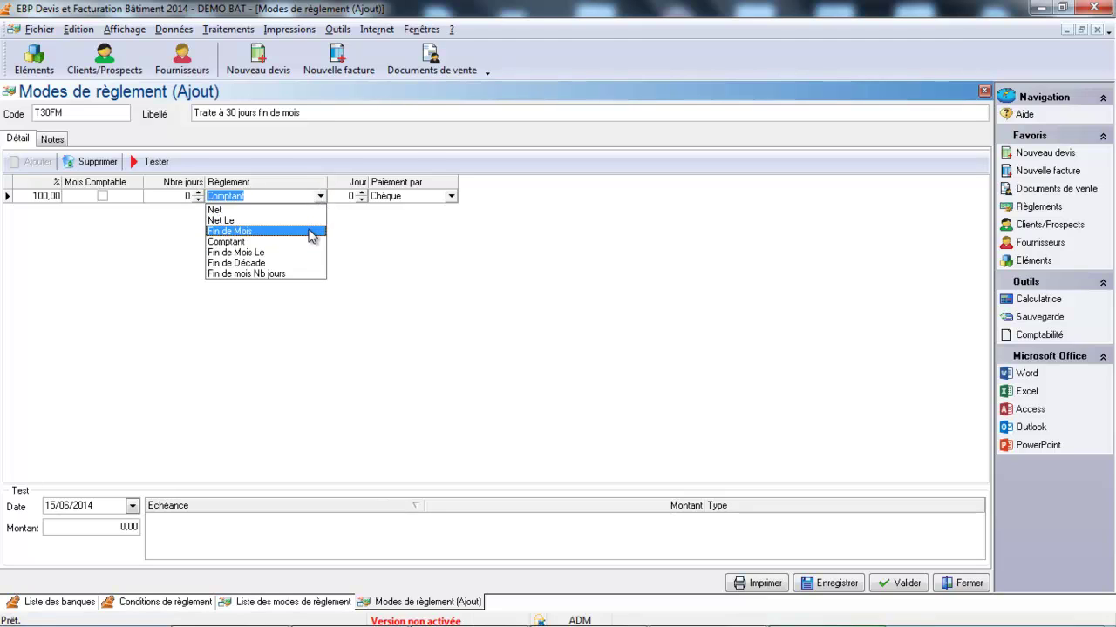
{"action": "left_click", "coordinate": [311, 232]}
{"action": "left_click", "coordinate": [167, 195]}
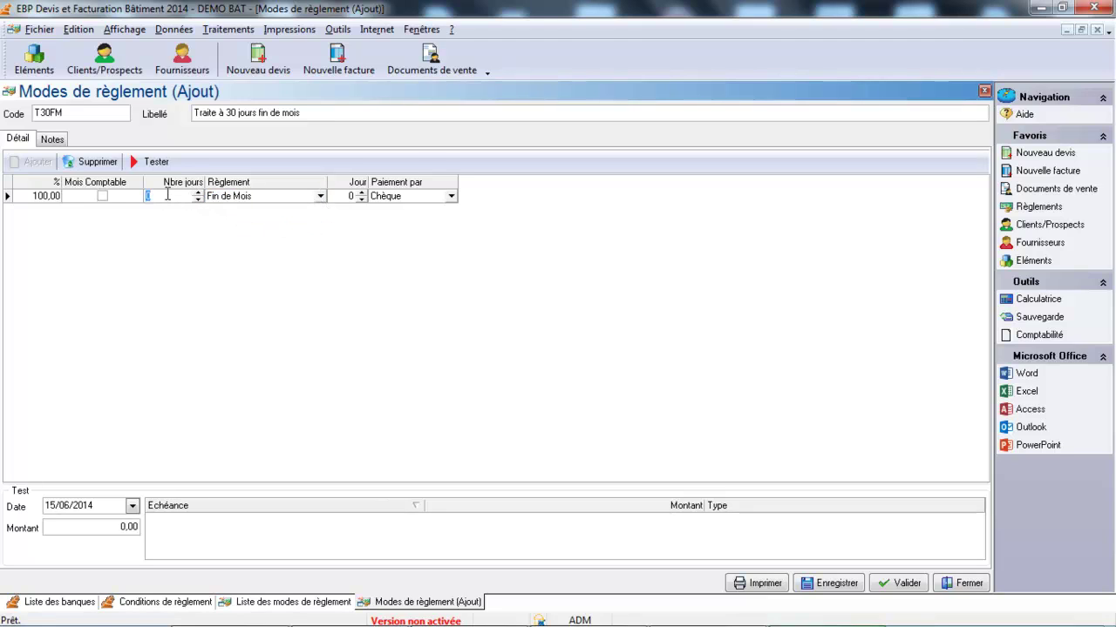
{"action": "type", "text": "30"}
{"action": "key", "text": "Tab"}
{"action": "key", "text": "Tab"}
{"action": "key", "text": "Tab"}
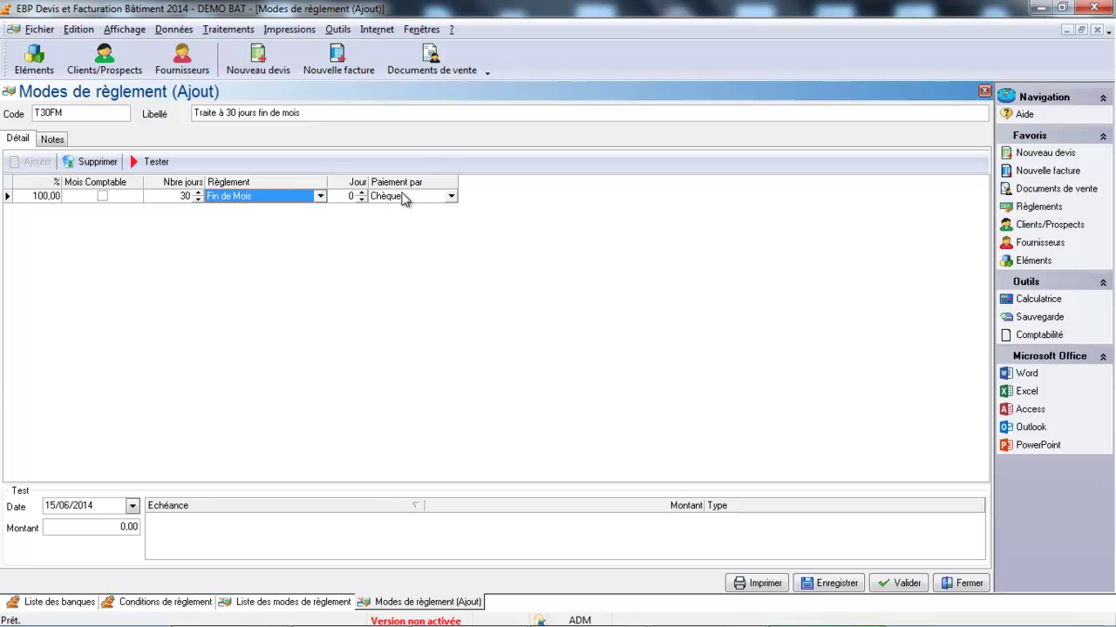
Set T30FM to be paid by Traite, validate the record and close the payment methods list.
{"action": "left_click", "coordinate": [451, 196]}
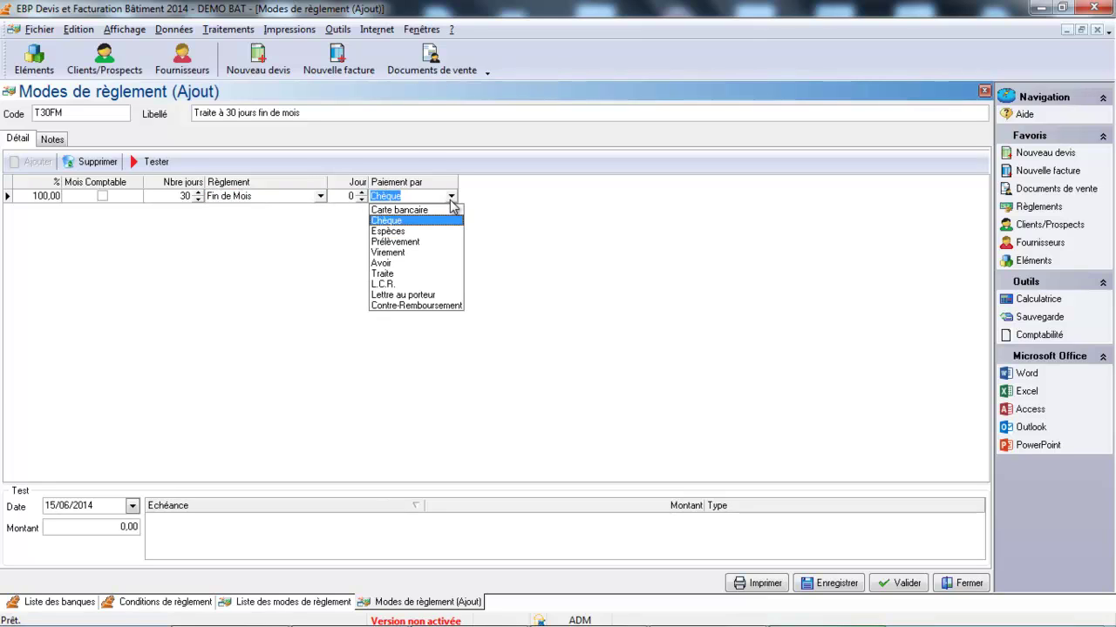
{"action": "left_click", "coordinate": [425, 277]}
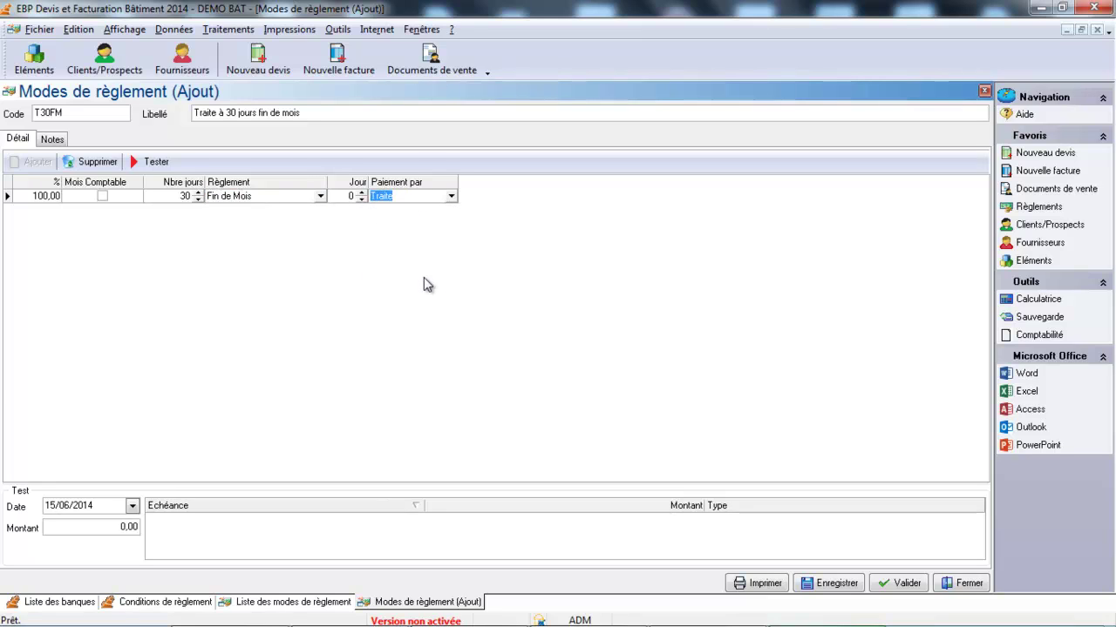
{"action": "left_click", "coordinate": [904, 584]}
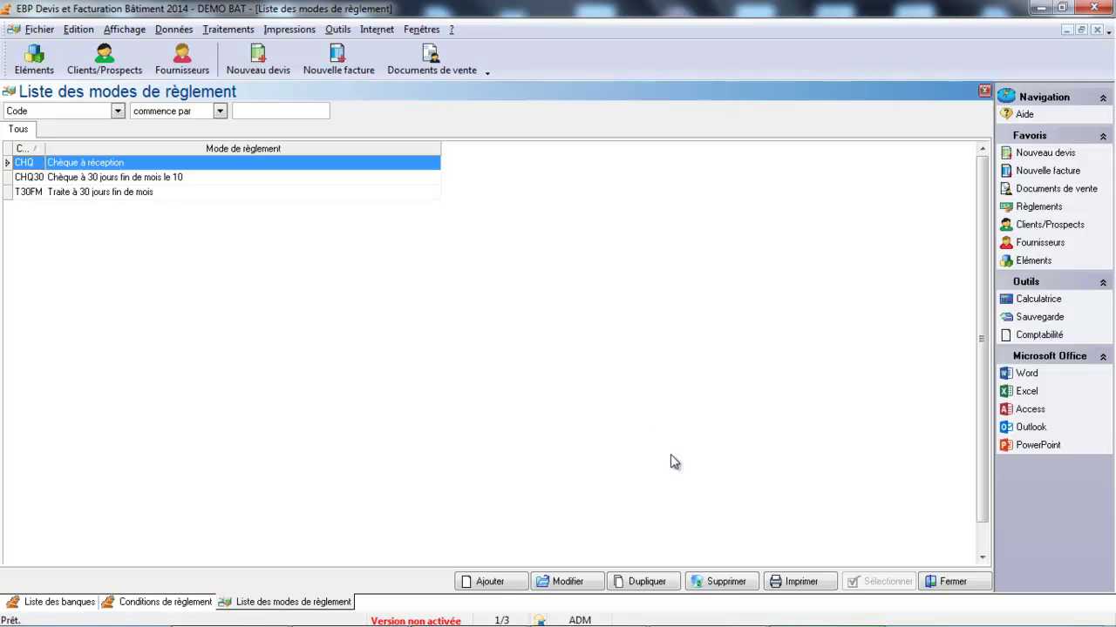
{"action": "left_click", "coordinate": [948, 582]}
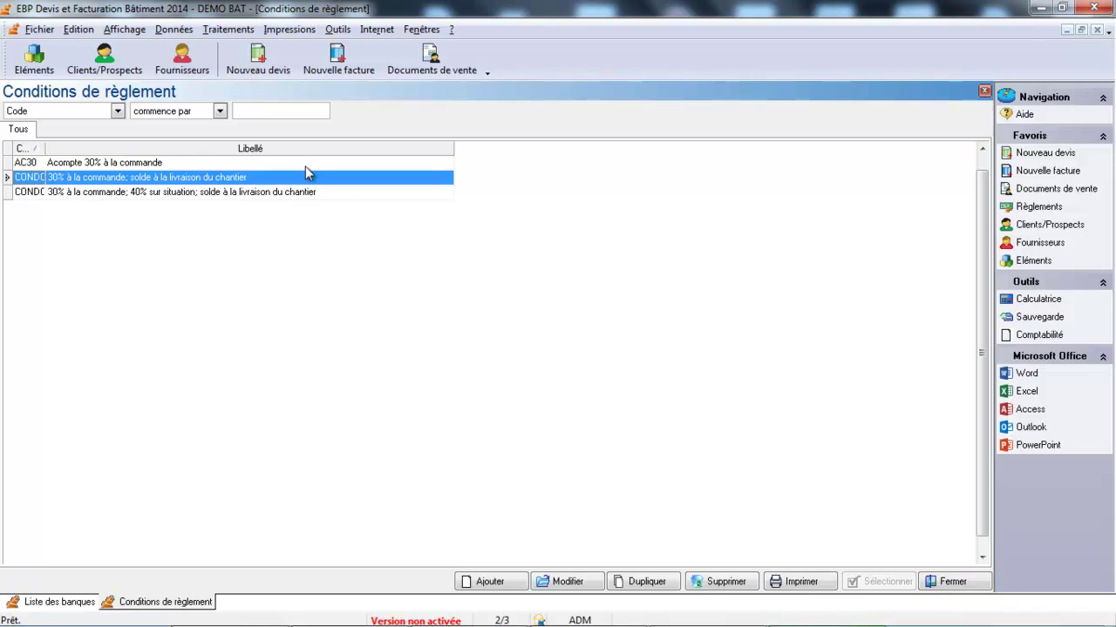
Add a new shipping charge (Frais de port) record with the label "Franco de port".
{"action": "left_click", "coordinate": [174, 32]}
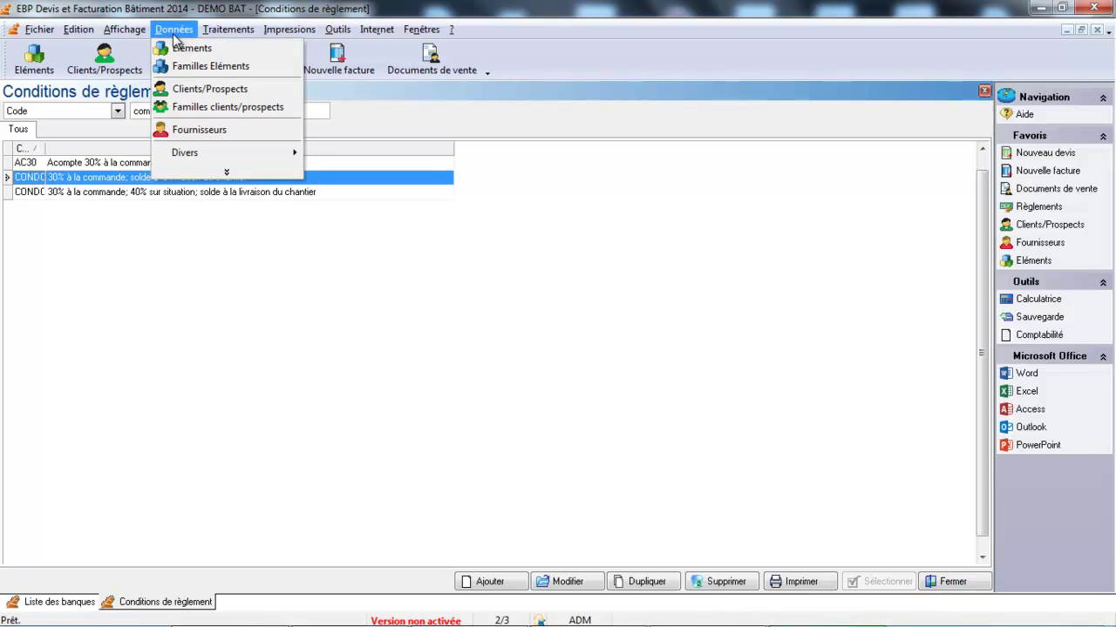
{"action": "mouse_move", "coordinate": [200, 157]}
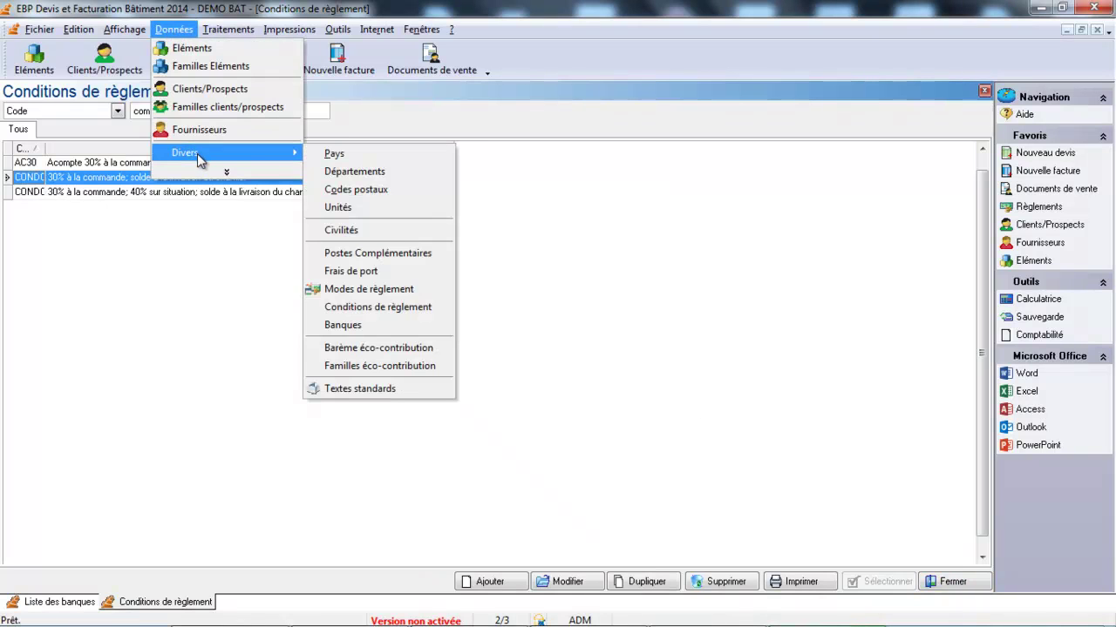
{"action": "left_click", "coordinate": [371, 274]}
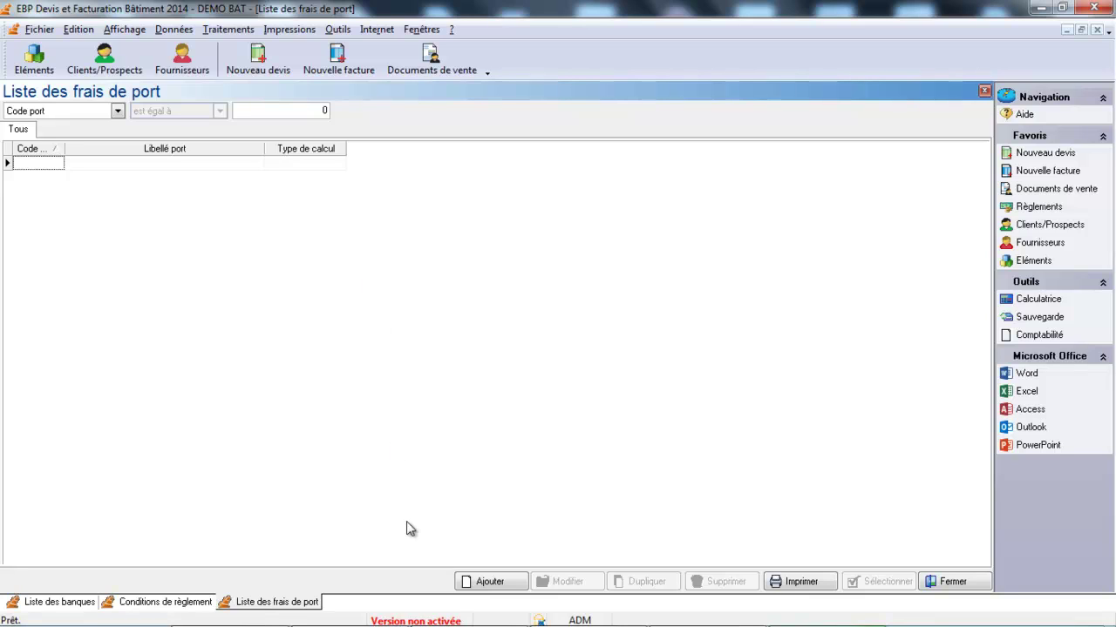
{"action": "left_click", "coordinate": [490, 582]}
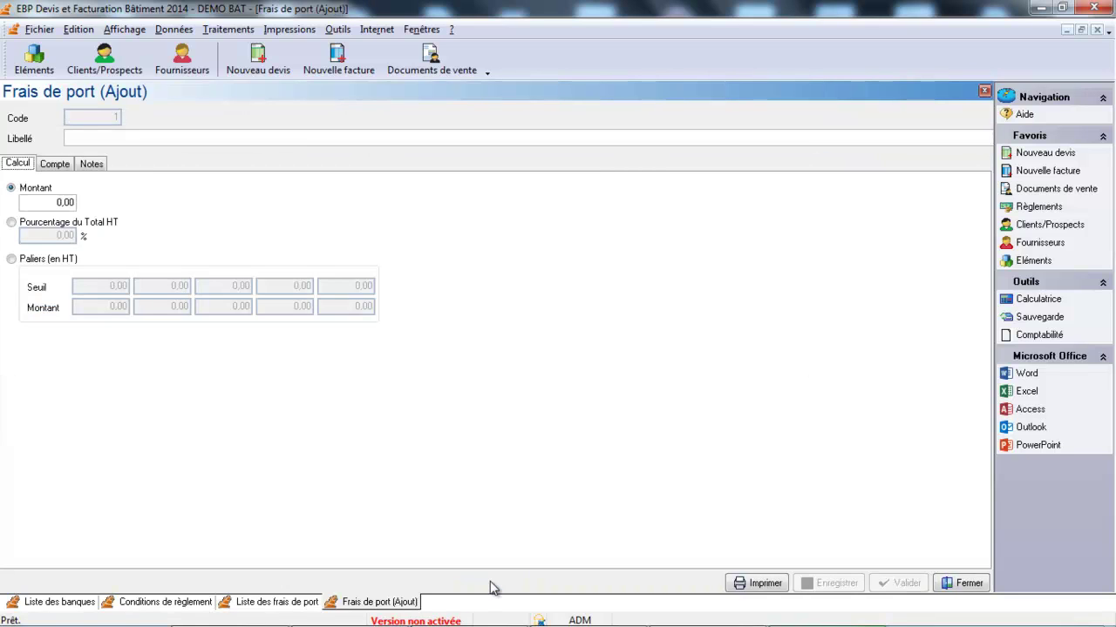
{"action": "left_click", "coordinate": [219, 141]}
{"action": "type", "text": "Franco de port"}
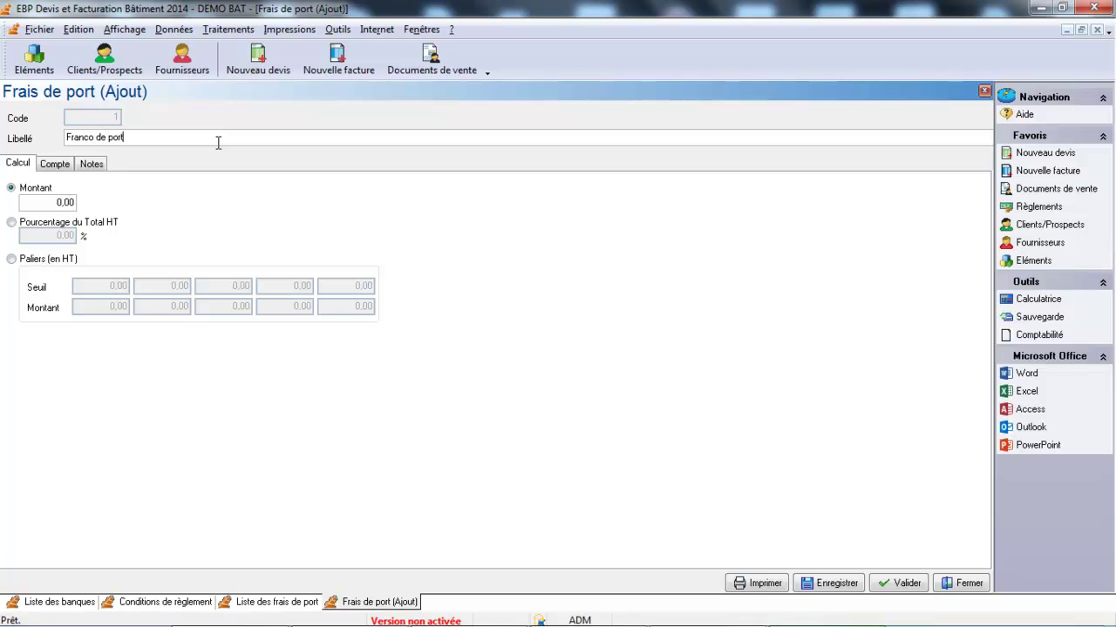
{"action": "key", "text": "Tab"}
Calculate the shipping charge by tiers (Paliers en HT): threshold 100 with amount 5,90, and second threshold 99 999 999.
{"action": "left_click", "coordinate": [13, 259]}
{"action": "left_click", "coordinate": [77, 292]}
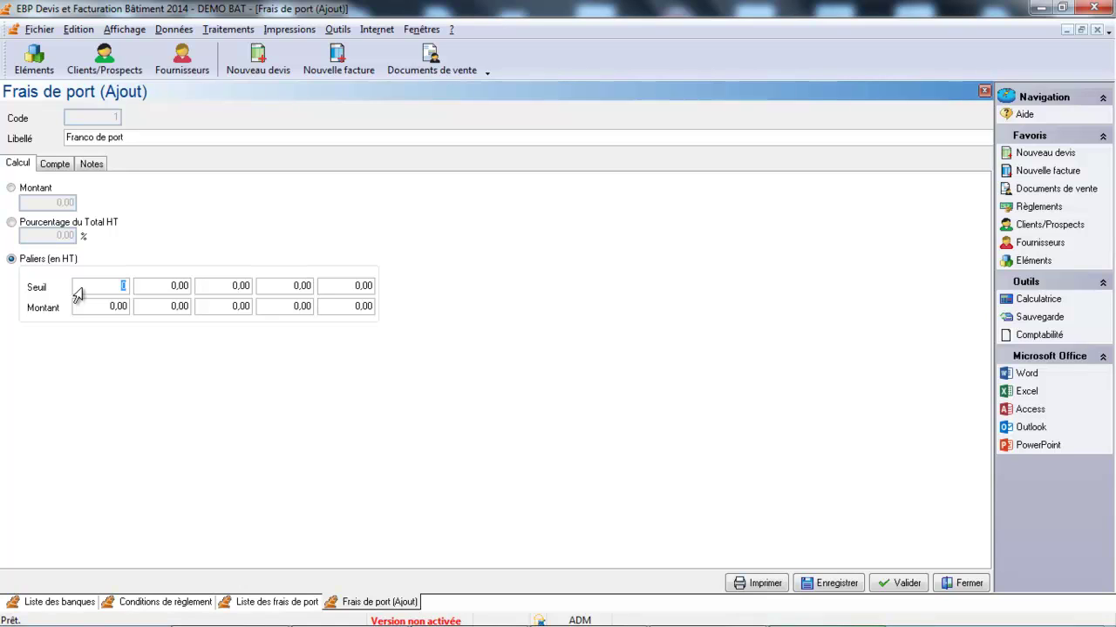
{"action": "type", "text": "100"}
{"action": "key", "text": "Tab"}
{"action": "type", "text": "5,9"}
{"action": "key", "text": "Tab"}
{"action": "type", "text": "99 999 999"}
{"action": "key", "text": "Tab"}
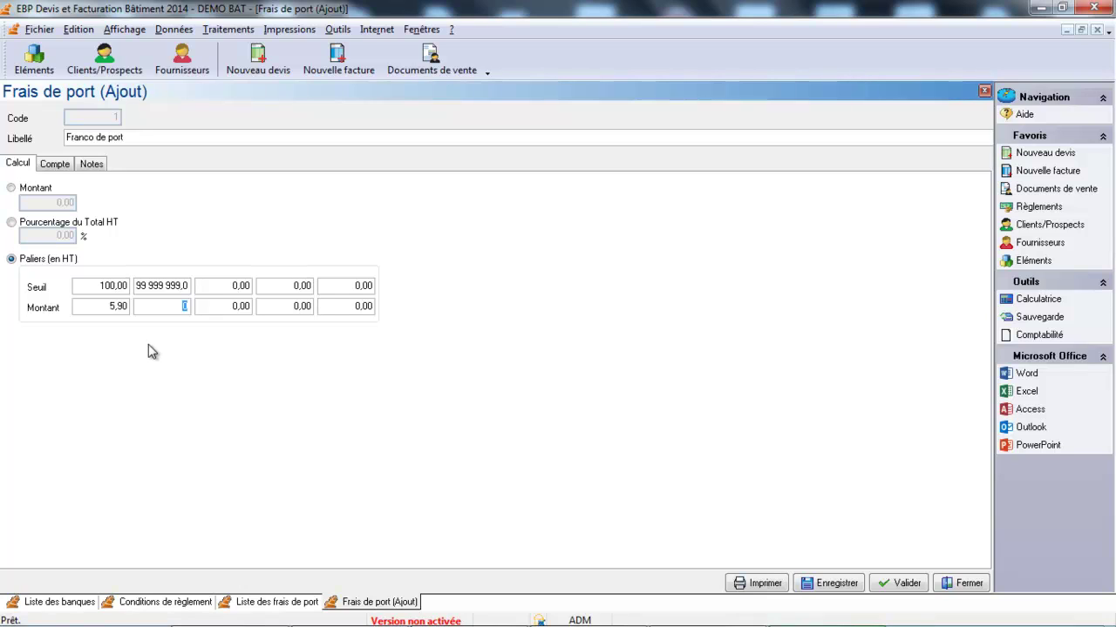
Check the sales and VAT accounts of the Franco de port charge, validate the record and close the shipping charges list.
{"action": "left_click", "coordinate": [61, 171]}
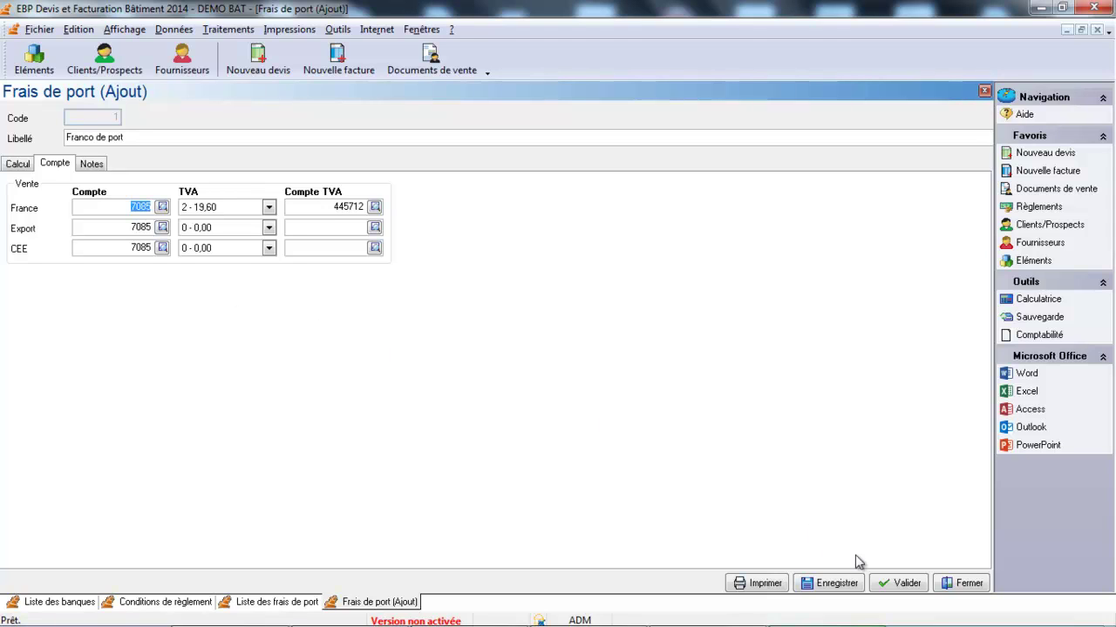
{"action": "left_click", "coordinate": [889, 588]}
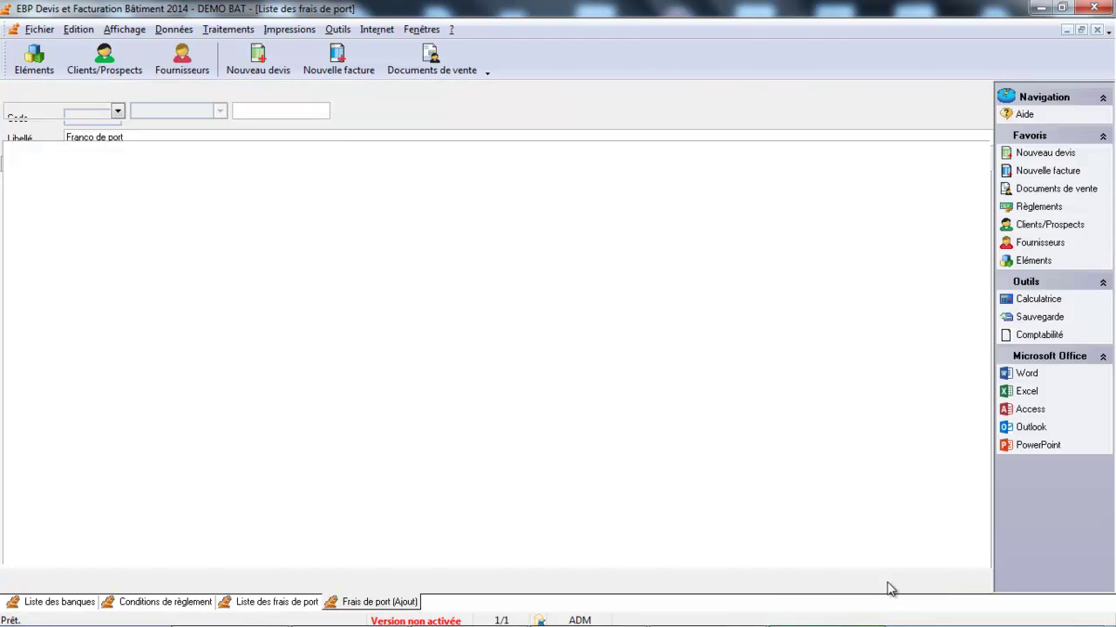
{"action": "left_click", "coordinate": [956, 585]}
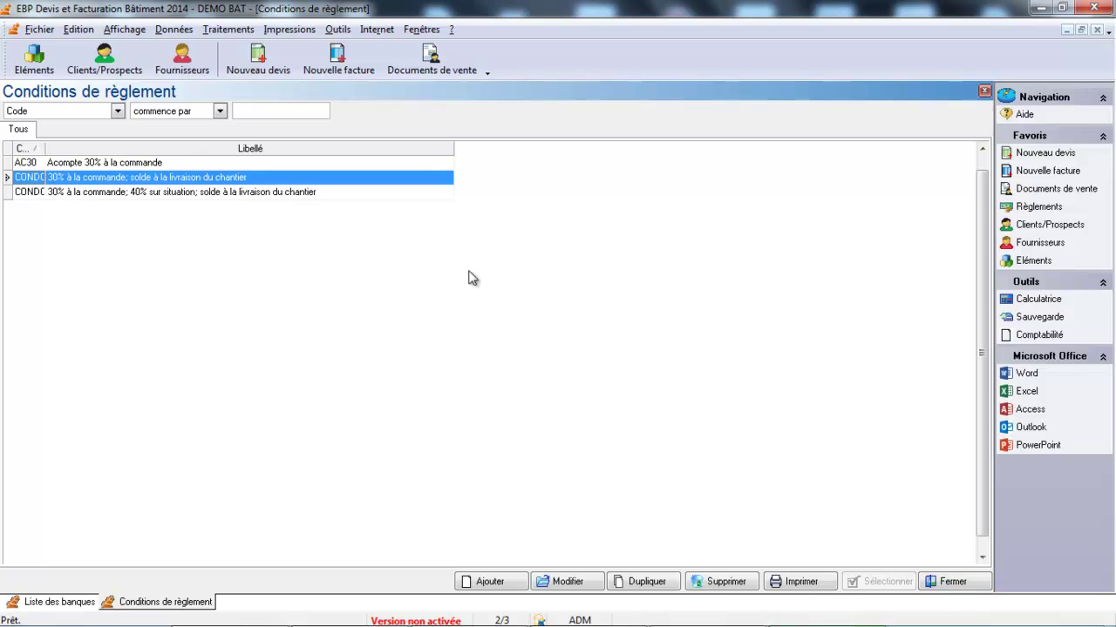
Open the list of additional items (Postes Complémentaires).
{"action": "left_click", "coordinate": [174, 29]}
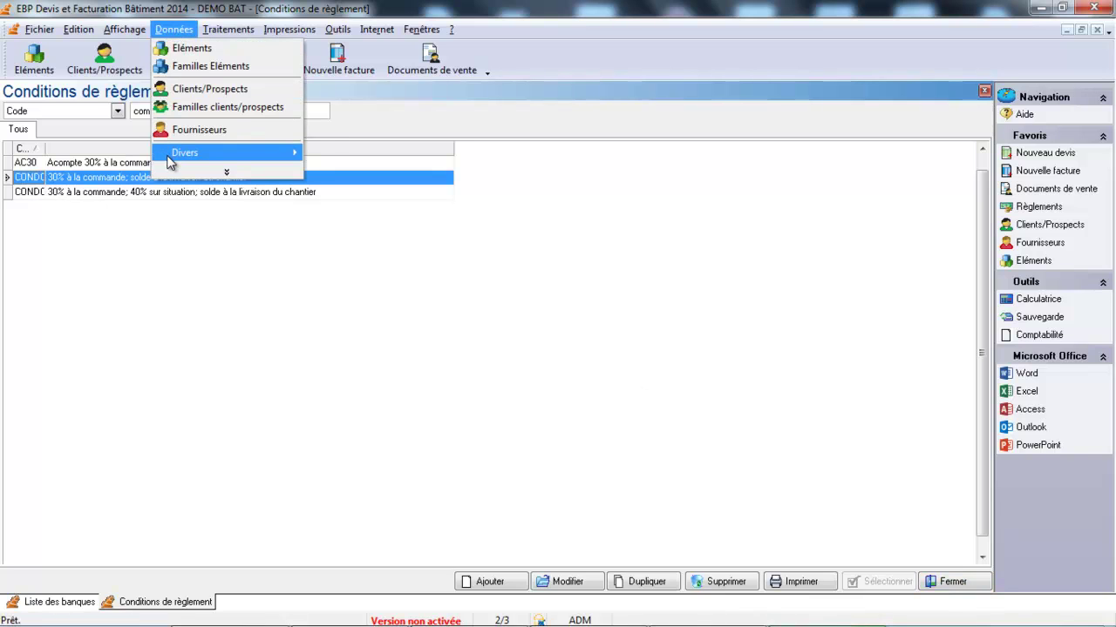
{"action": "mouse_move", "coordinate": [170, 157]}
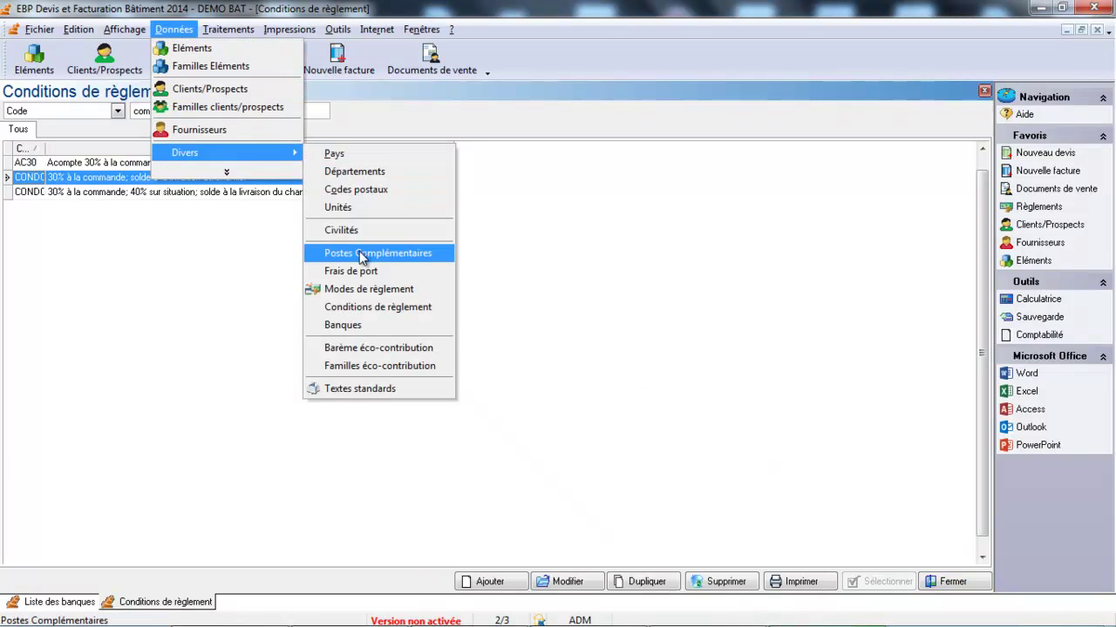